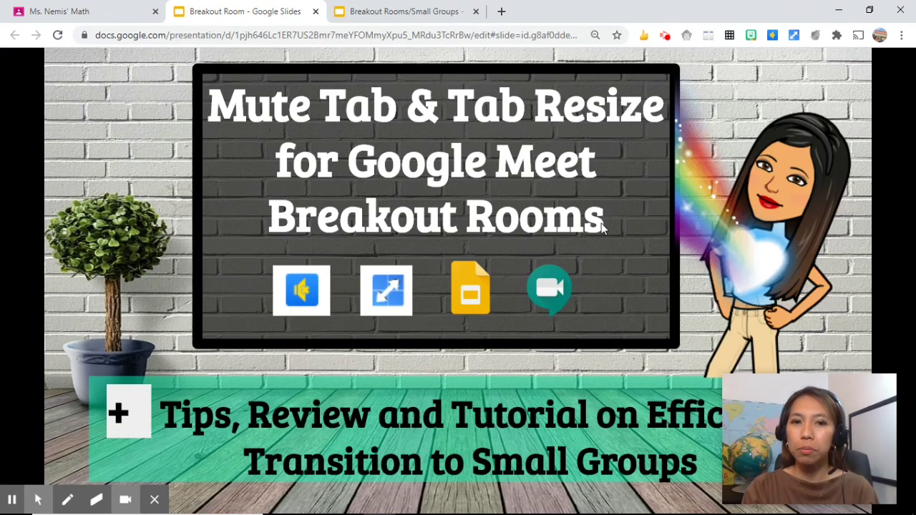
Advance past the extensions' purpose slide to slide 3, which lists the four tutorial steps
left_click(628, 244)
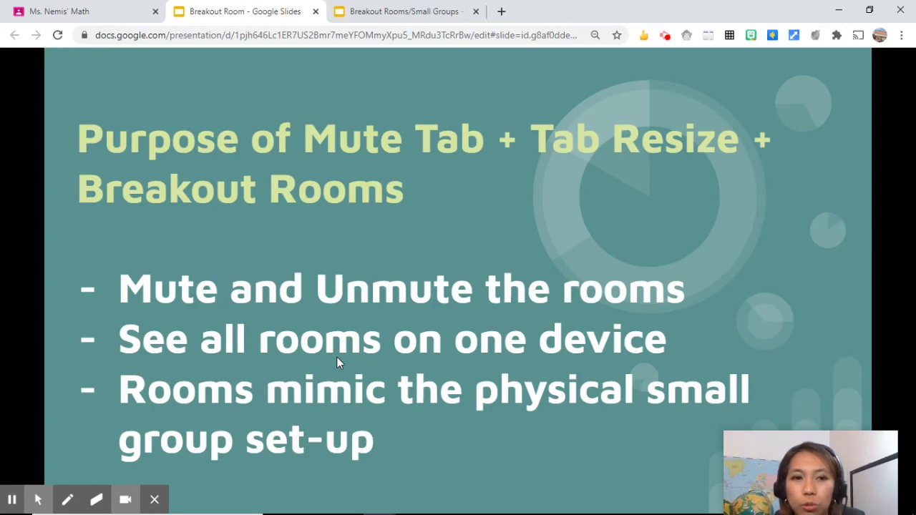
mouse_move(434, 432)
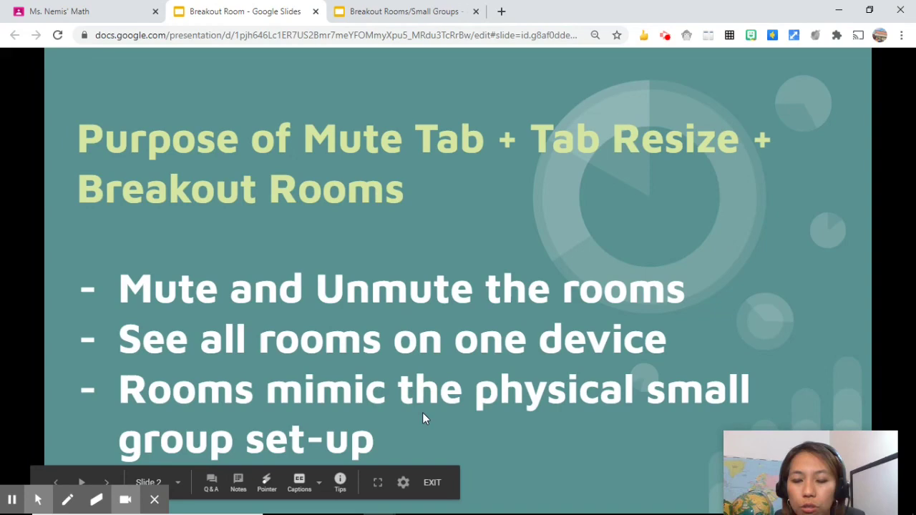
left_click(828, 493)
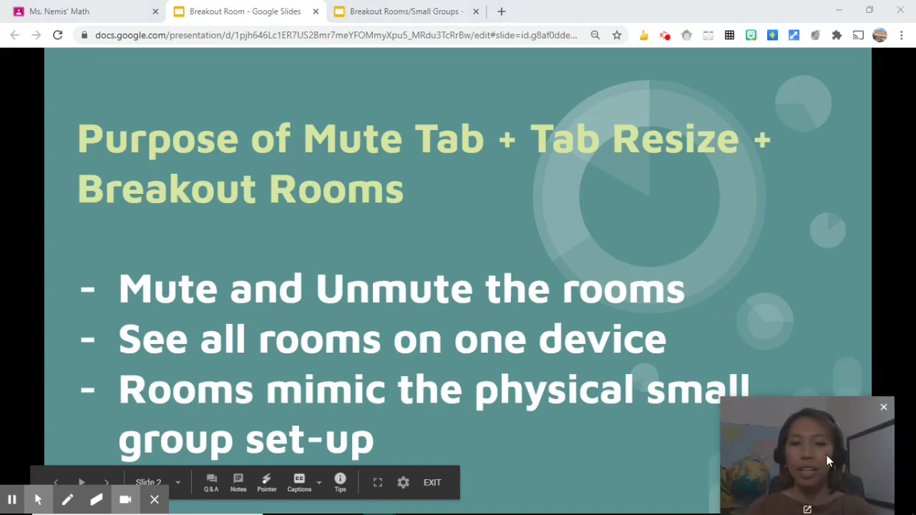
left_click(692, 268)
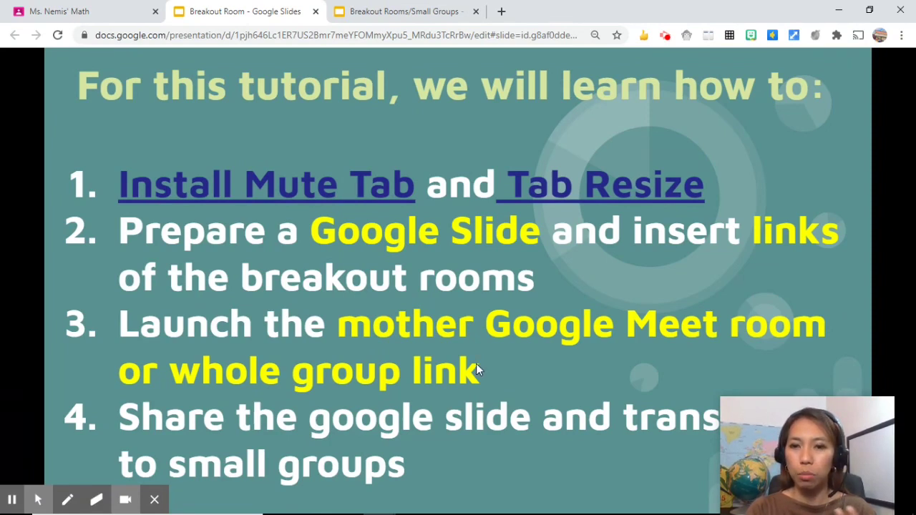
mouse_move(478, 464)
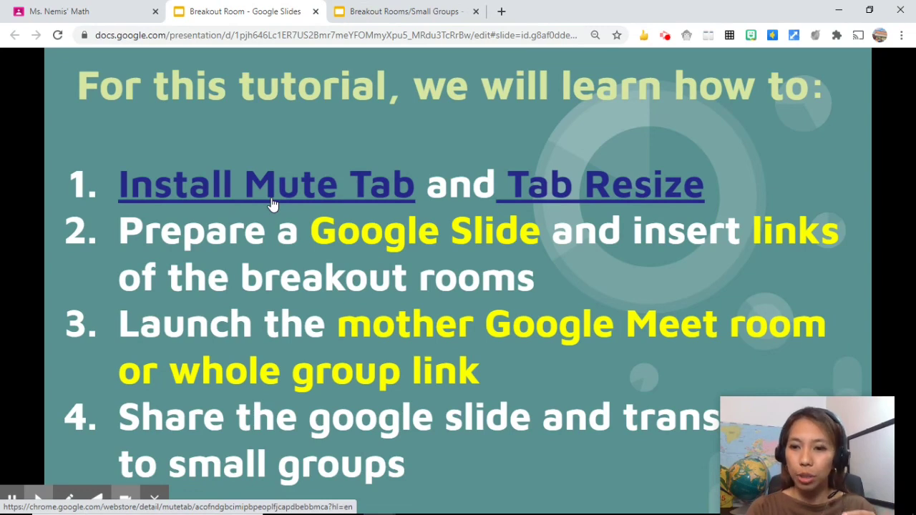
left_click(272, 204)
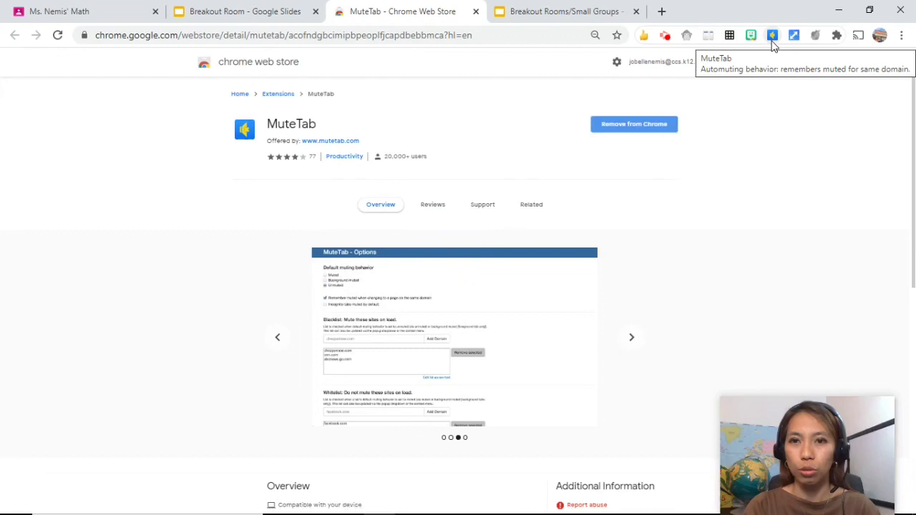
left_click(251, 12)
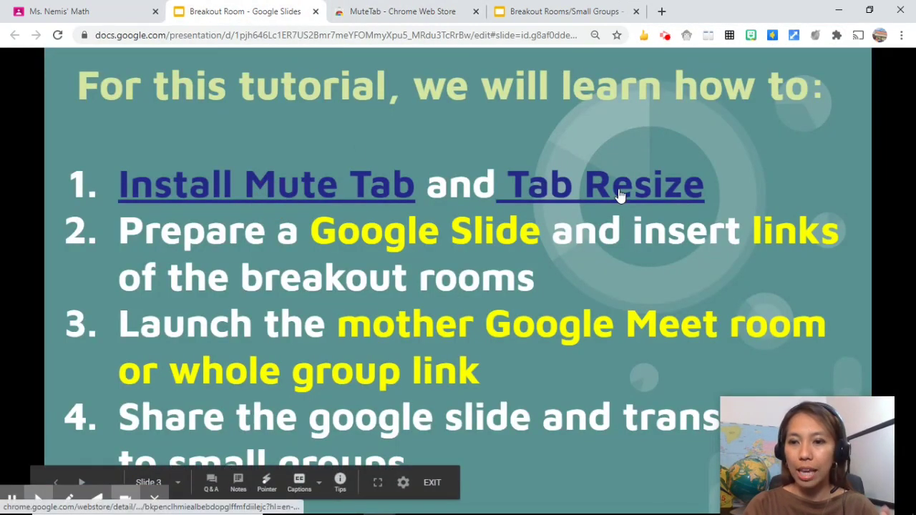
left_click(620, 194)
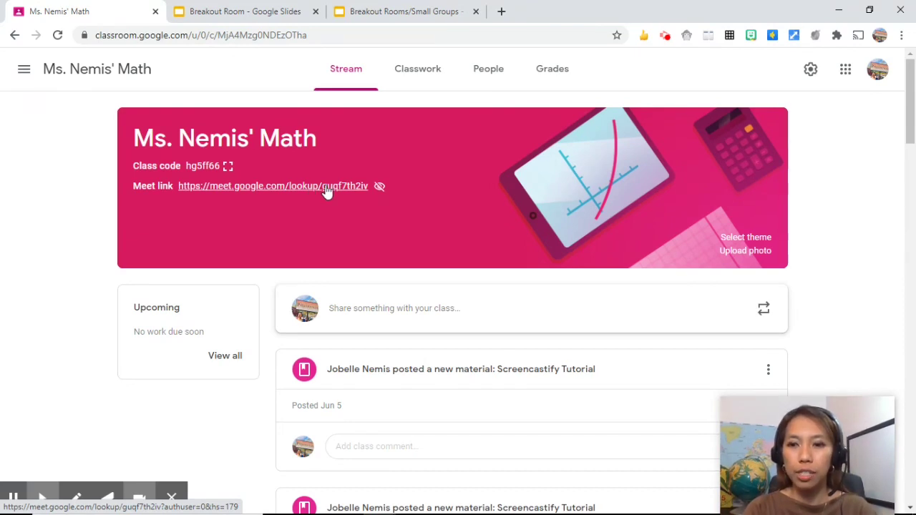
Check the Meet section in the math class settings, then close settings back to the stream
left_click(811, 80)
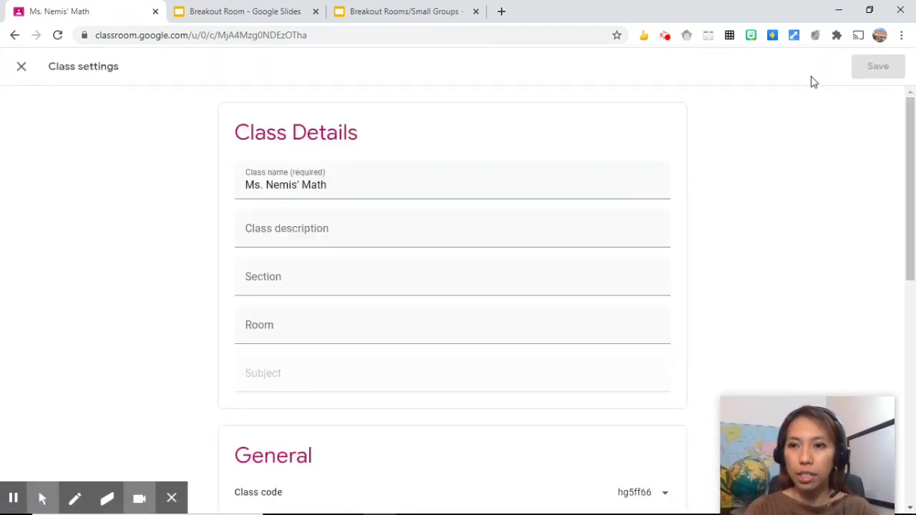
left_click_drag(908, 147, 914, 347)
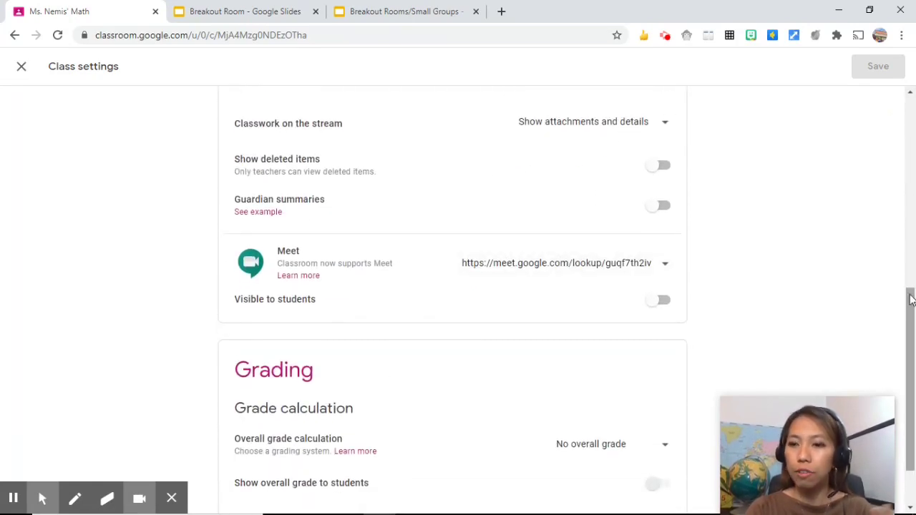
left_click_drag(911, 310, 914, 108)
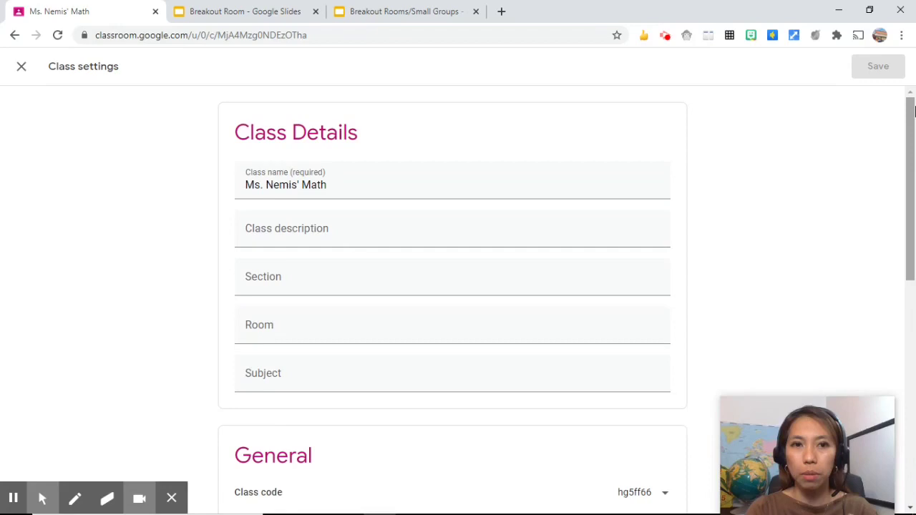
left_click(21, 68)
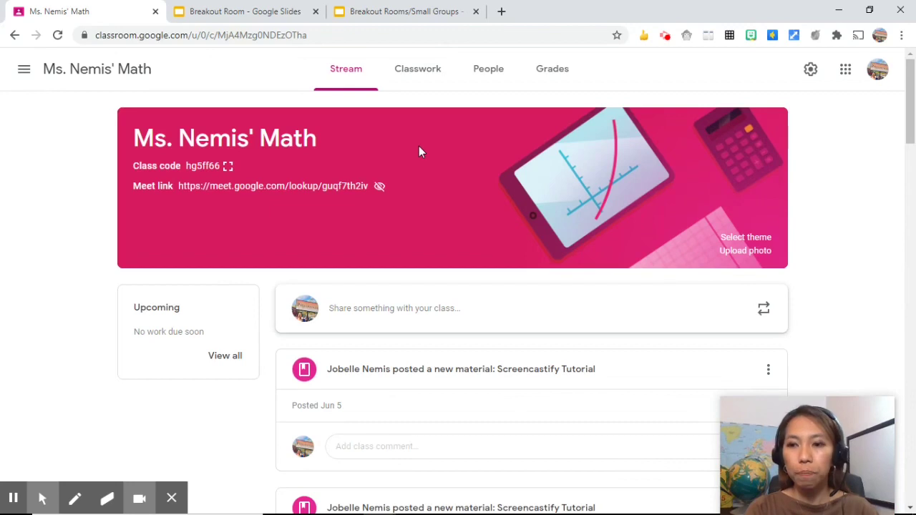
Open Google Calendar in a new tab and discard the untitled draft event
left_click(846, 70)
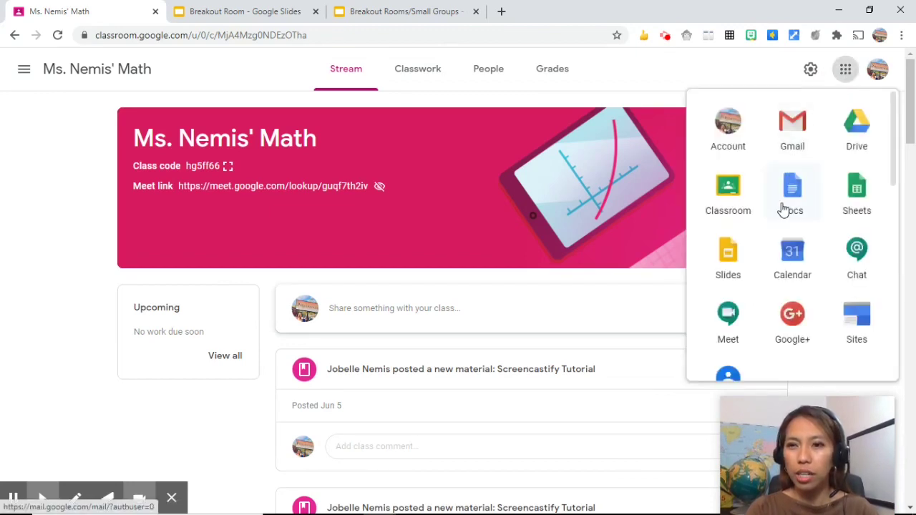
left_click(793, 252)
left_click(436, 289)
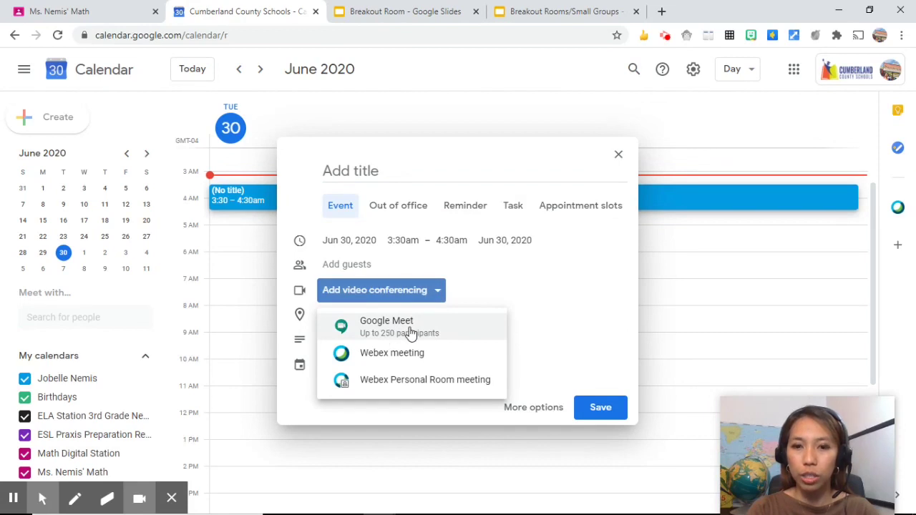
left_click(621, 156)
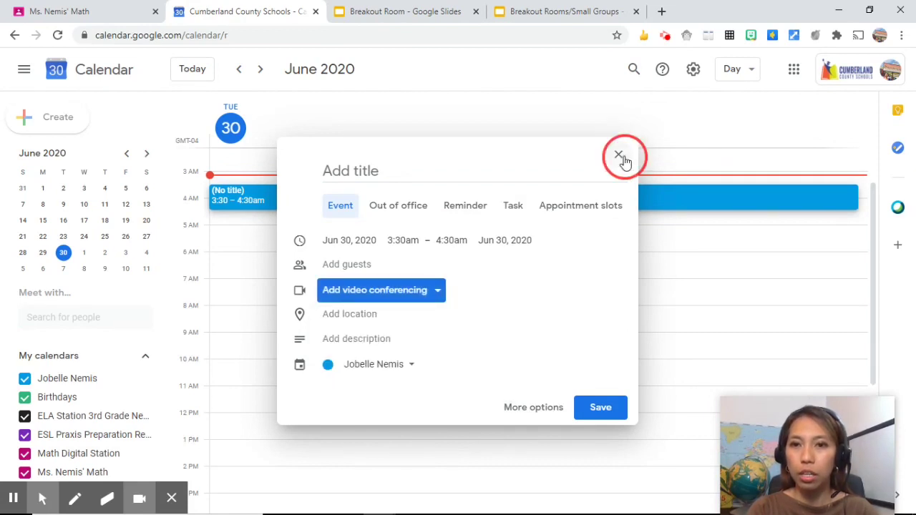
left_click(619, 157)
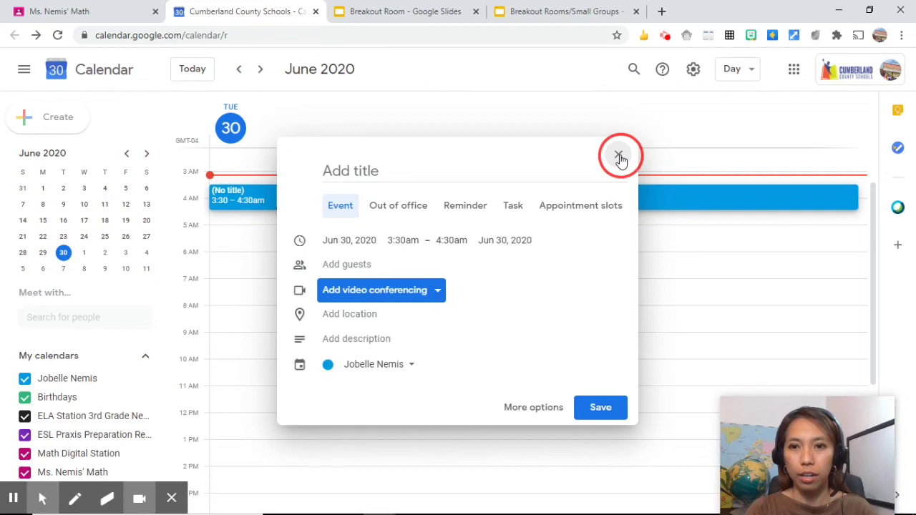
Copy the class Meet link address and switch to the Breakout Rooms/Small Groups deck
left_click(83, 16)
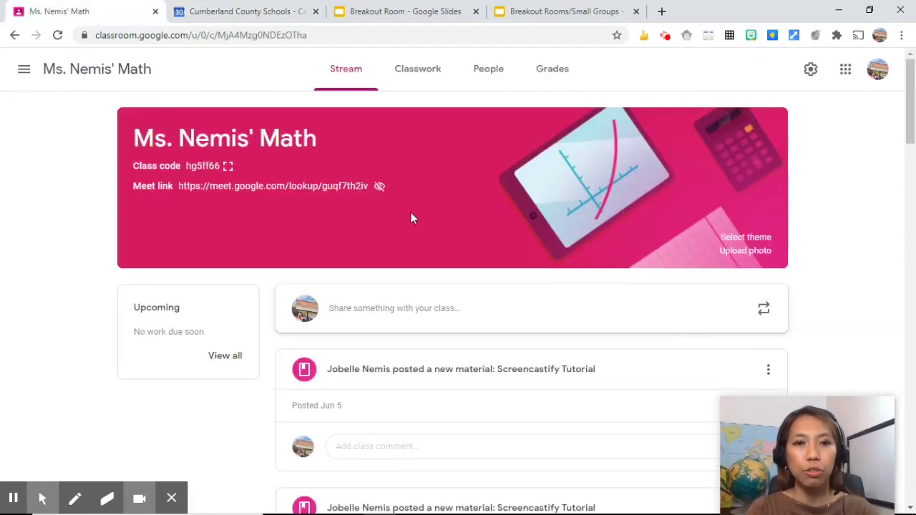
right_click(288, 189)
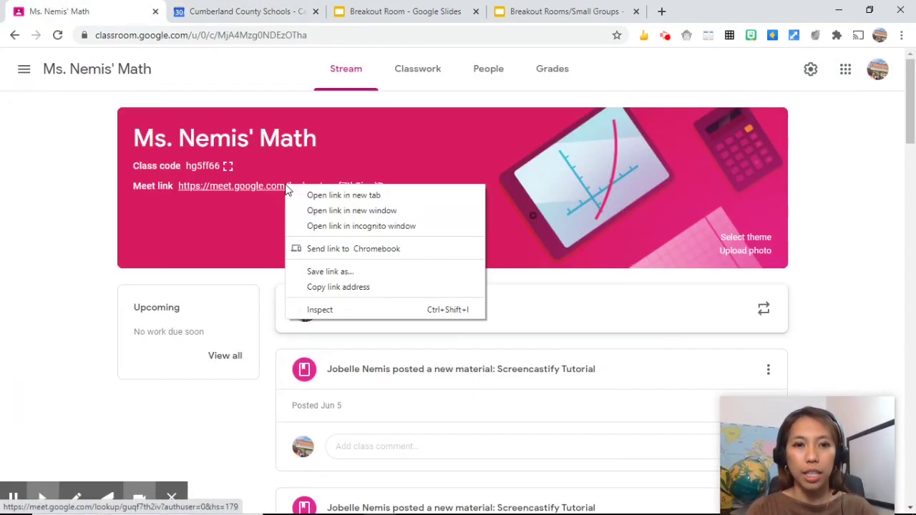
left_click(370, 289)
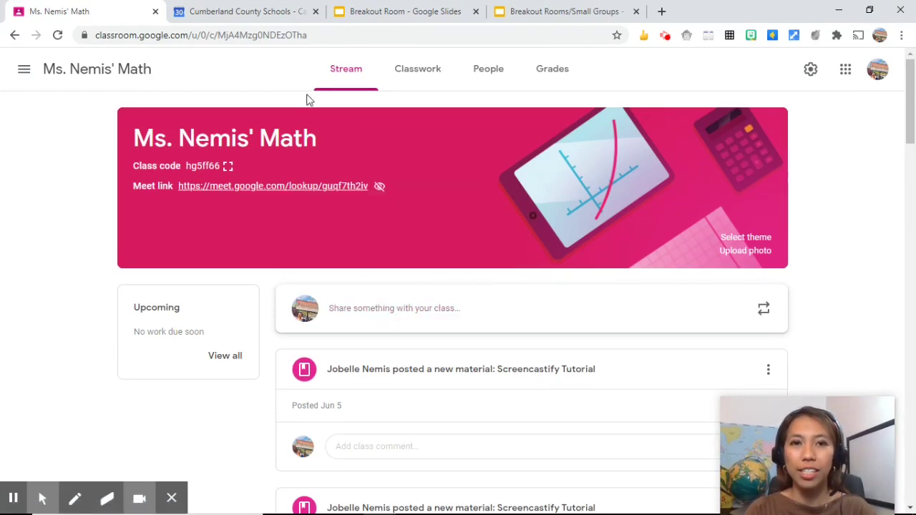
left_click(552, 14)
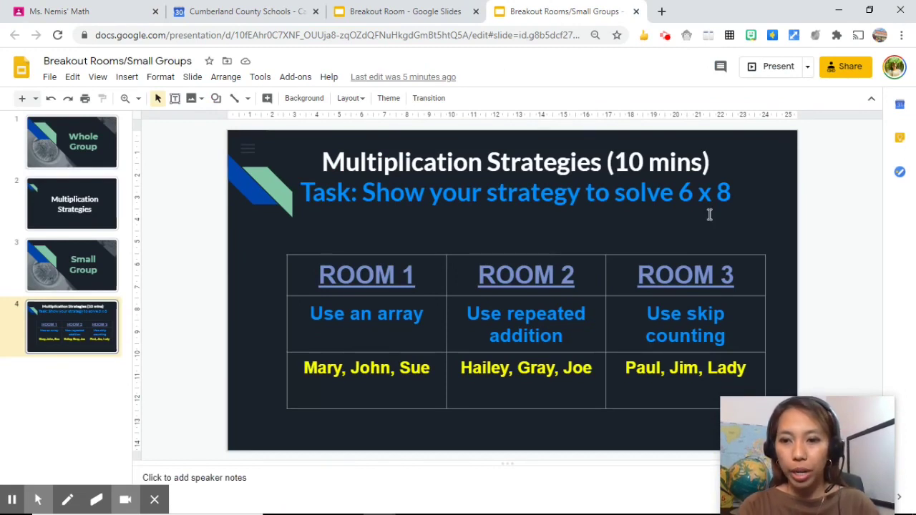
Review slides 1–4, then put the caret on the title's empty line on the room table slide
left_click(87, 162)
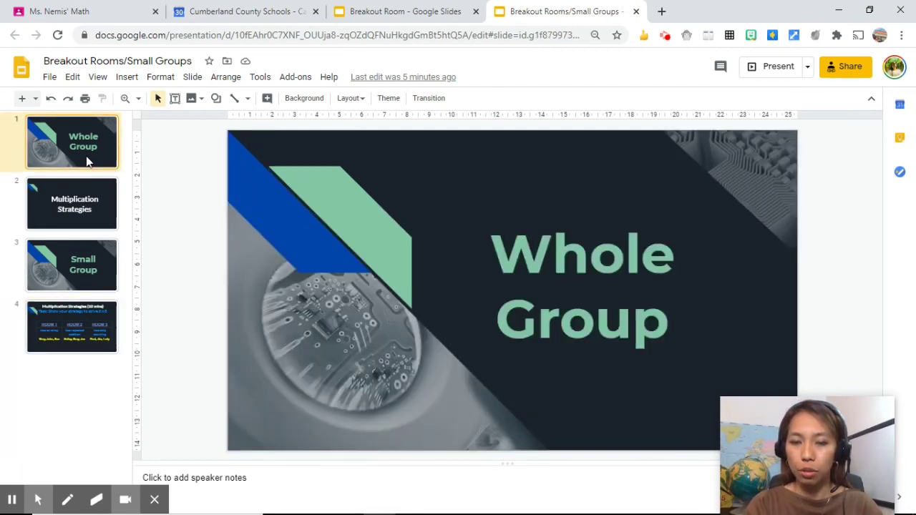
left_click(74, 195)
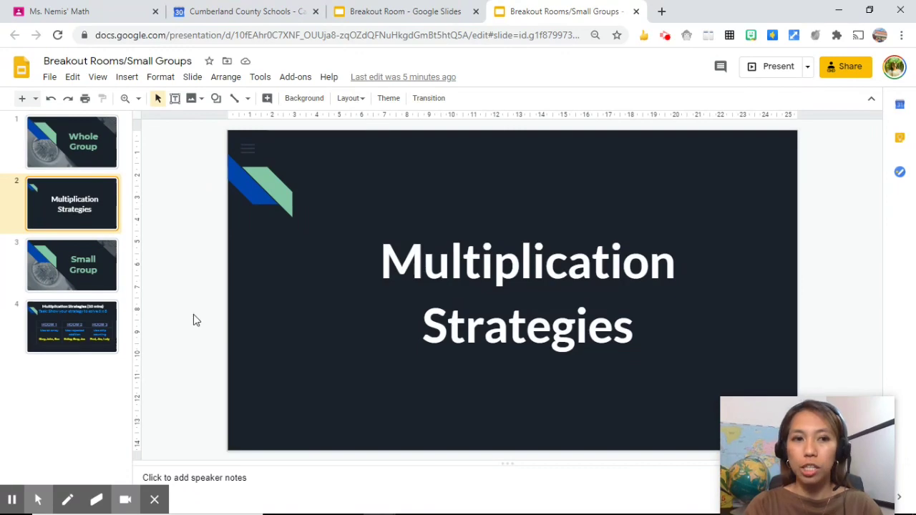
left_click(93, 254)
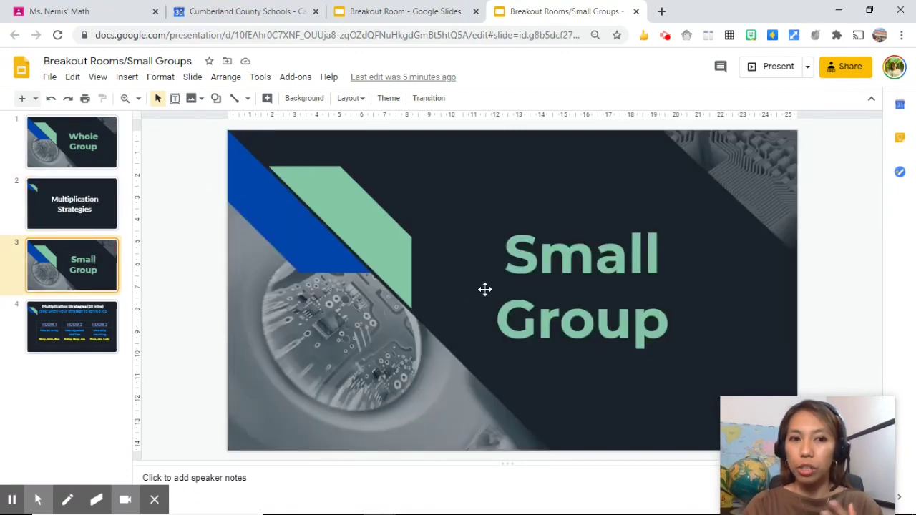
left_click(120, 343)
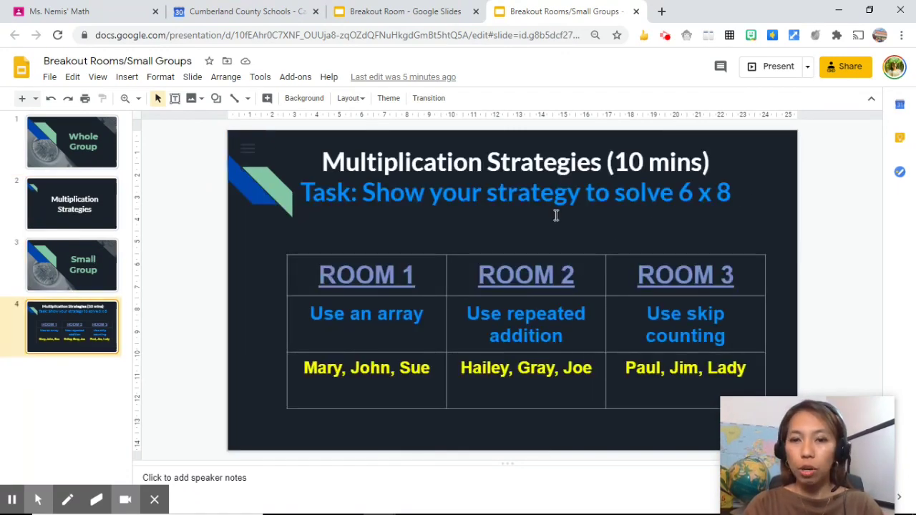
left_click(555, 216)
left_click(525, 216)
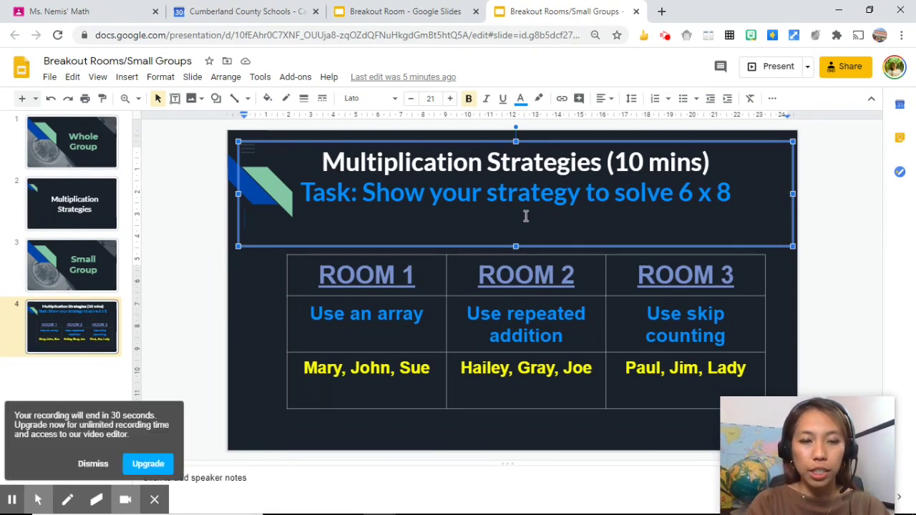
Paste the class Meet link below the task and edit it into the room1 lookup URL
key("ctrl+v")
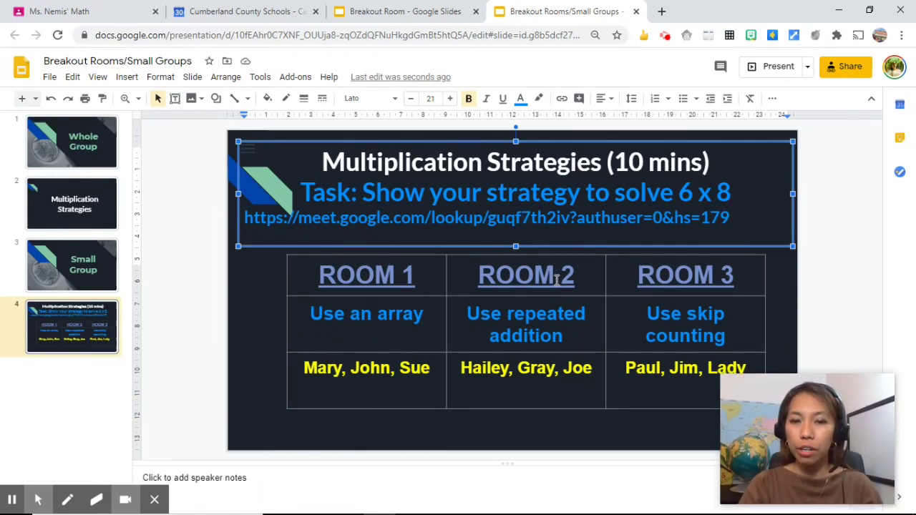
left_click_drag(738, 221, 492, 224)
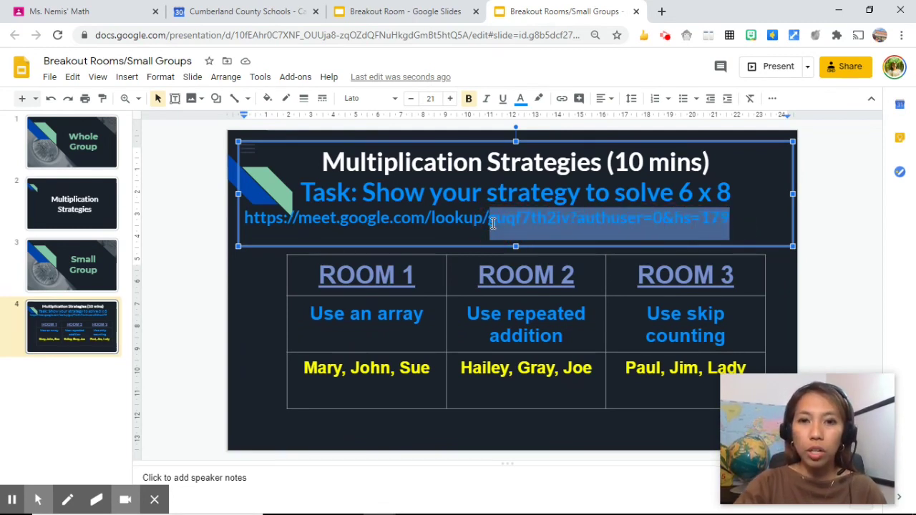
key("BackSpace")
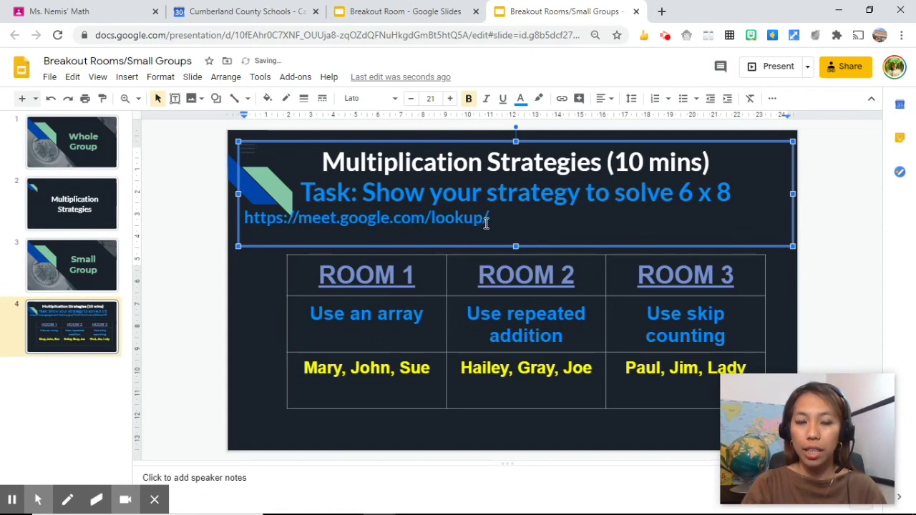
type("room1")
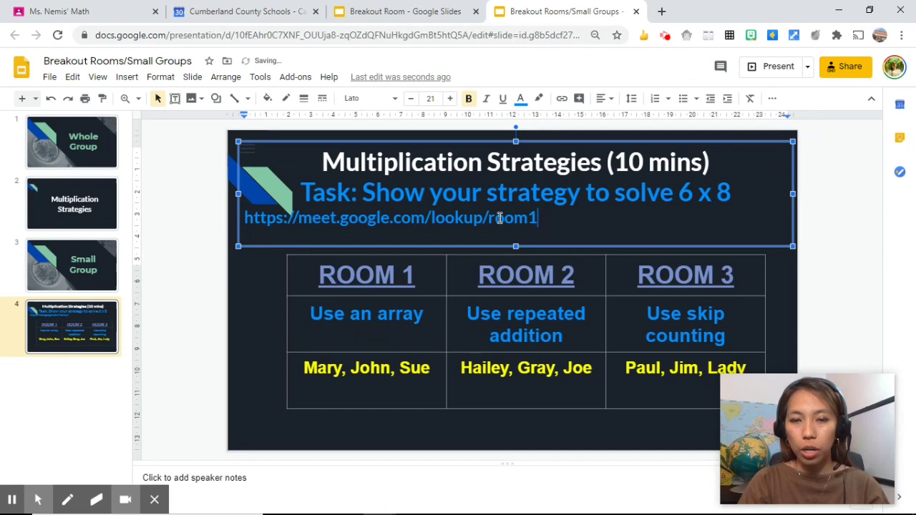
left_click_drag(541, 221, 244, 224)
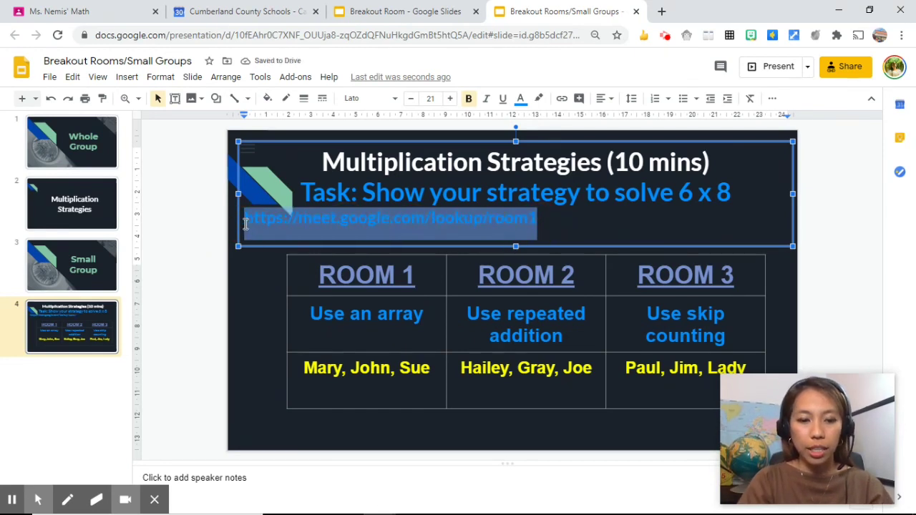
left_click(428, 292)
left_click_drag(415, 274, 321, 272)
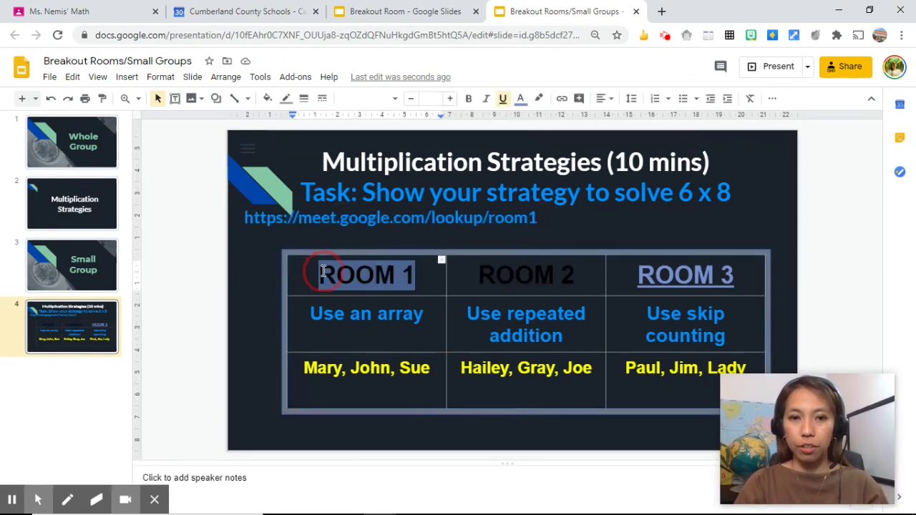
left_click(560, 98)
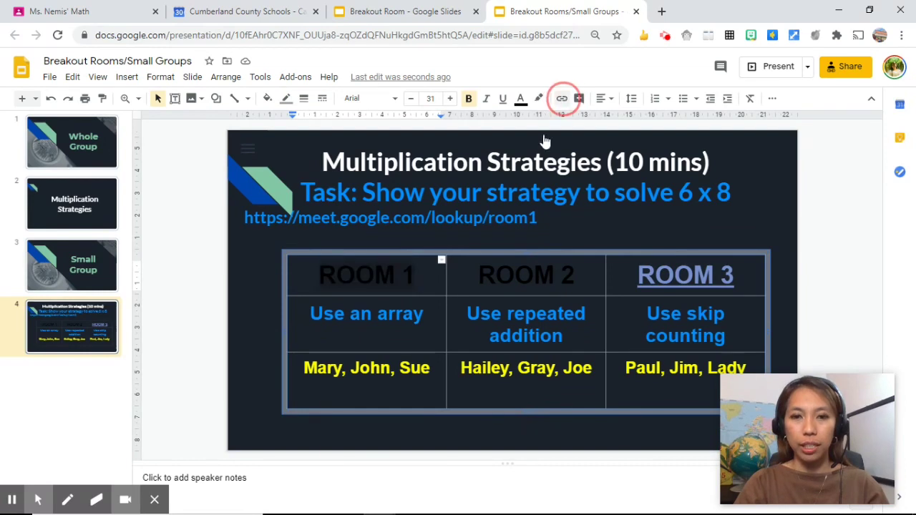
key("ctrl+v")
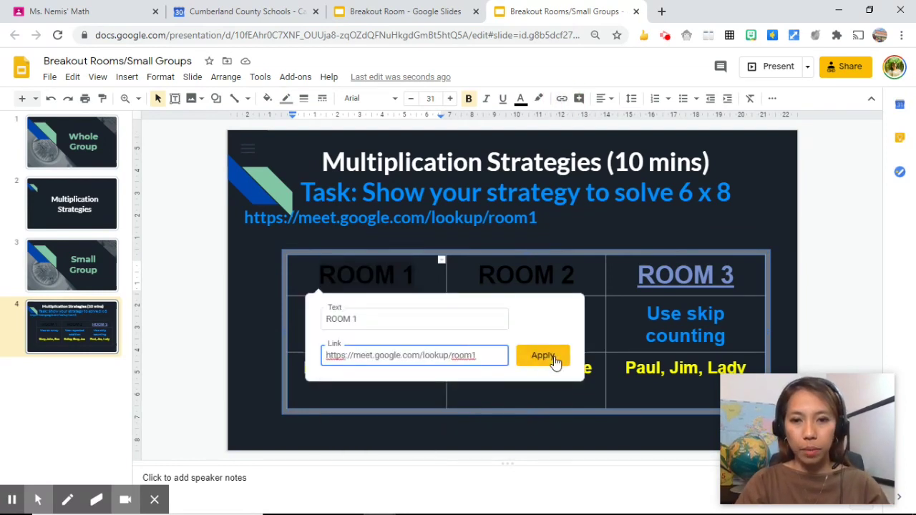
left_click(555, 360)
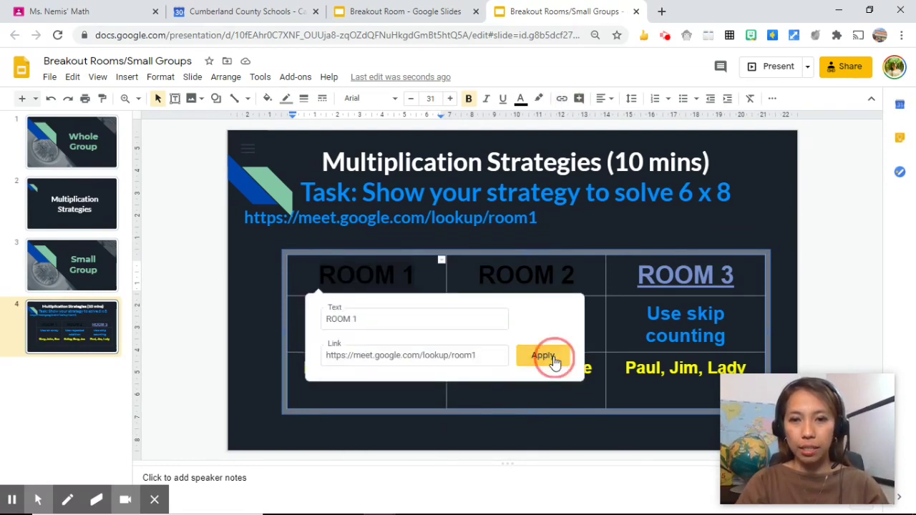
left_click(555, 224)
Change the helper URL to room2 and link the ROOM 2 heading to it
key("BackSpace")
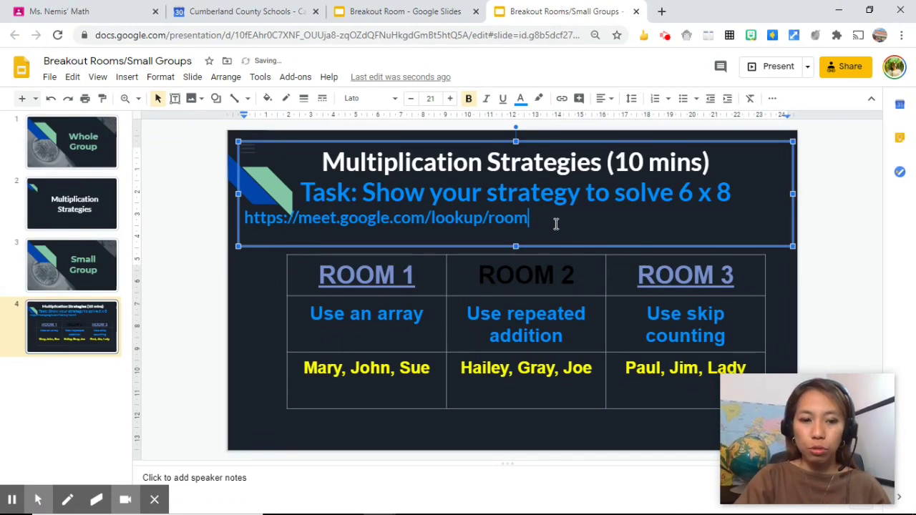
type("2")
left_click_drag(555, 224, 241, 219)
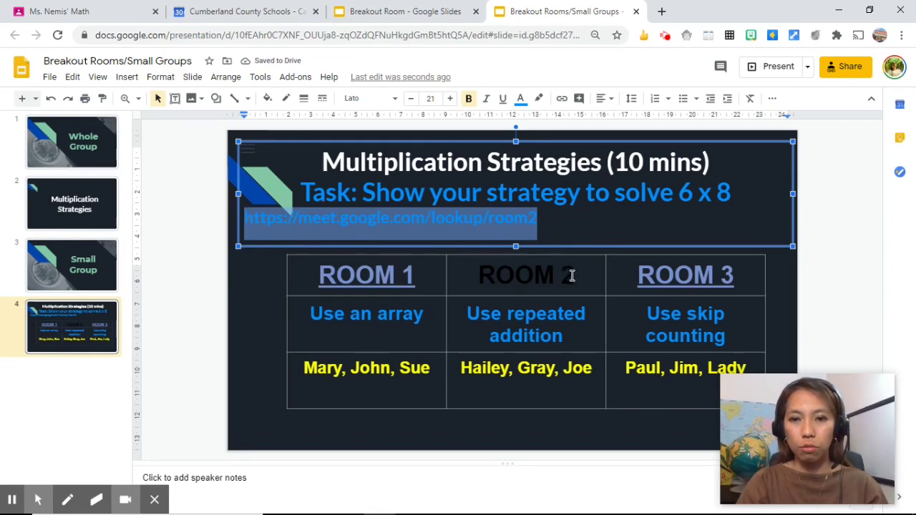
left_click_drag(572, 276, 478, 275)
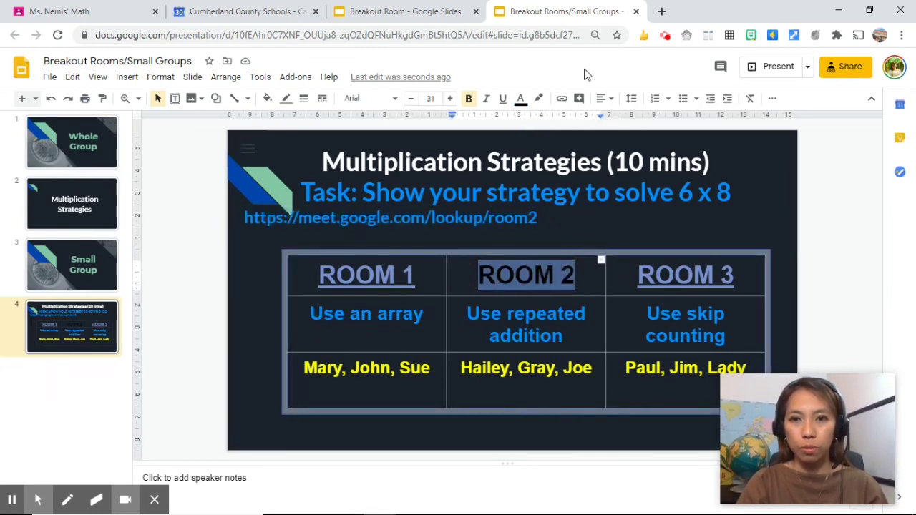
left_click(562, 99)
left_click(548, 358)
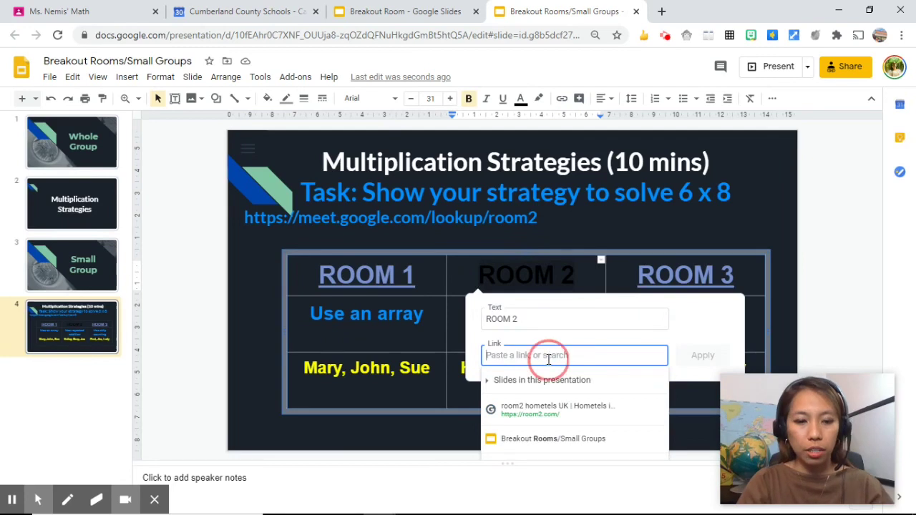
key("ctrl+v")
key("Return")
Delete the helper URL line and shrink the title box to fit two lines
triple_click(601, 224)
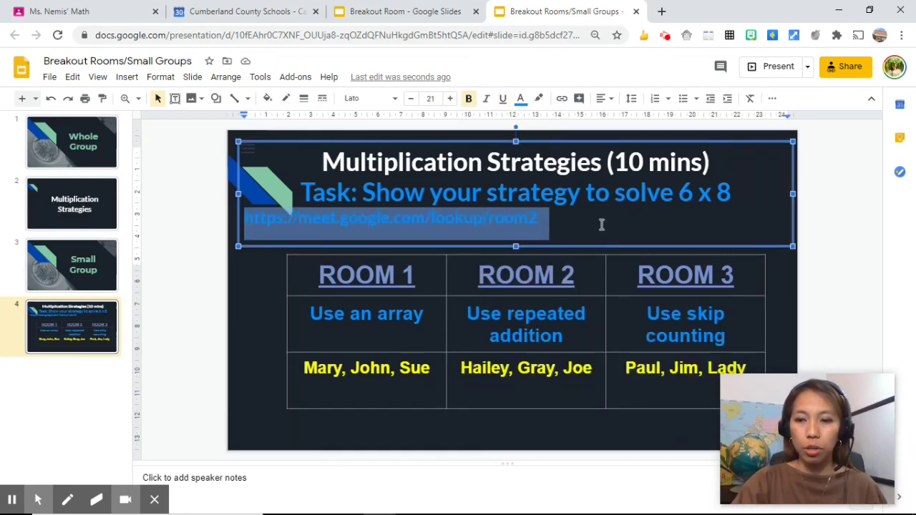
key("Delete")
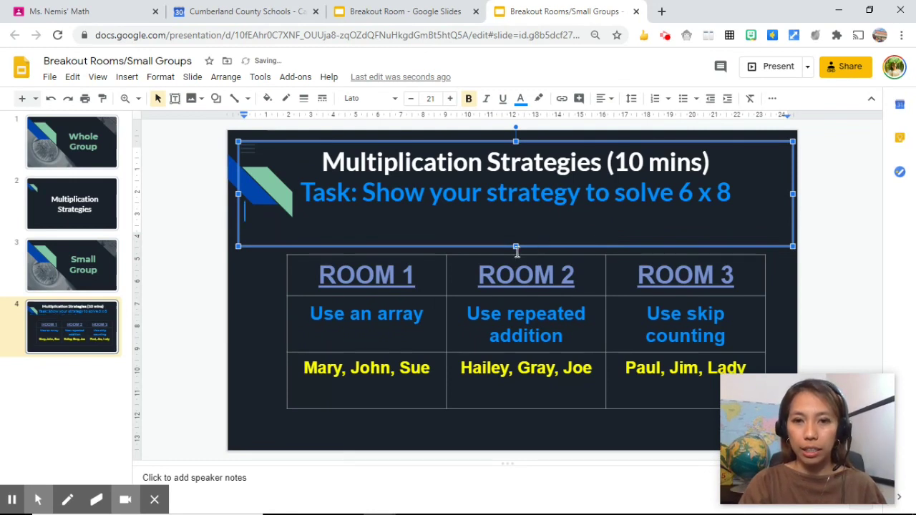
left_click_drag(515, 245, 514, 230)
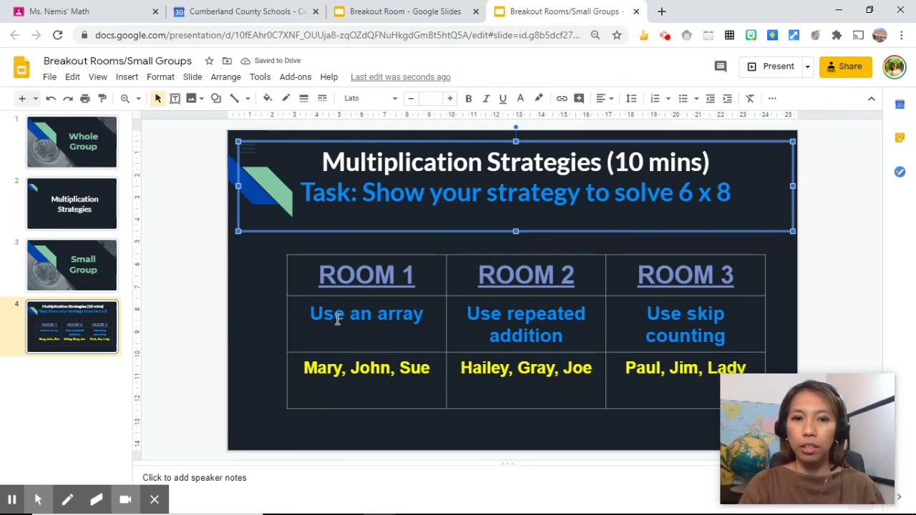
mouse_move(338, 320)
left_mouse_down()
mouse_move(439, 308)
mouse_move(651, 328)
left_mouse_up()
Open the ROOM 1, ROOM 2 and ROOM 3 Meet links, each in its own tab
left_click(758, 219)
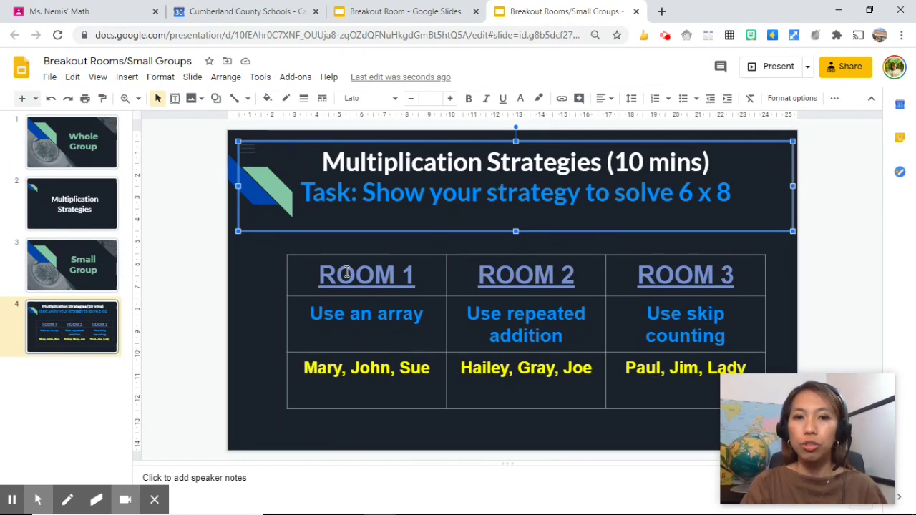
key("Escape")
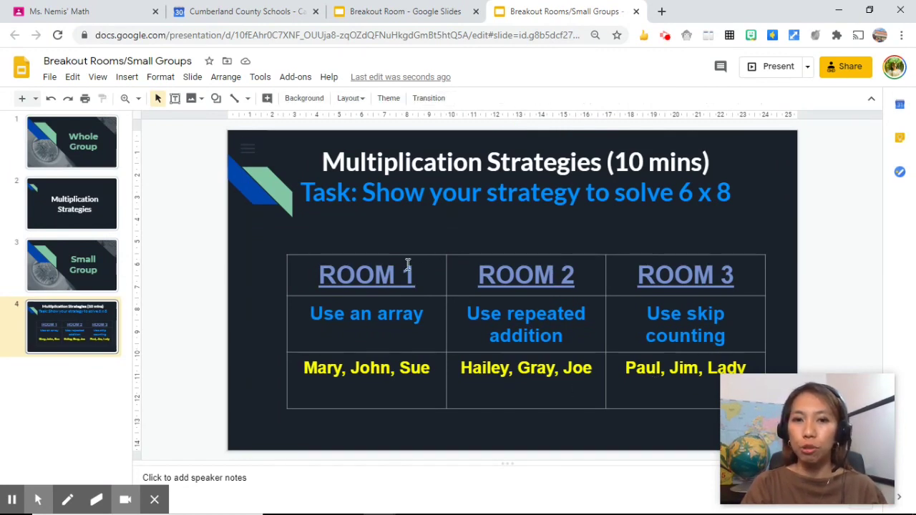
left_click(373, 281)
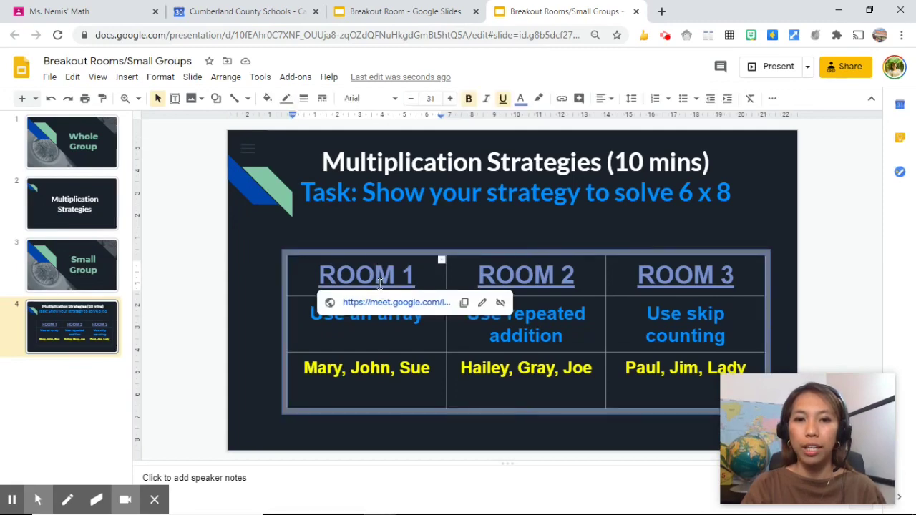
left_click(412, 304)
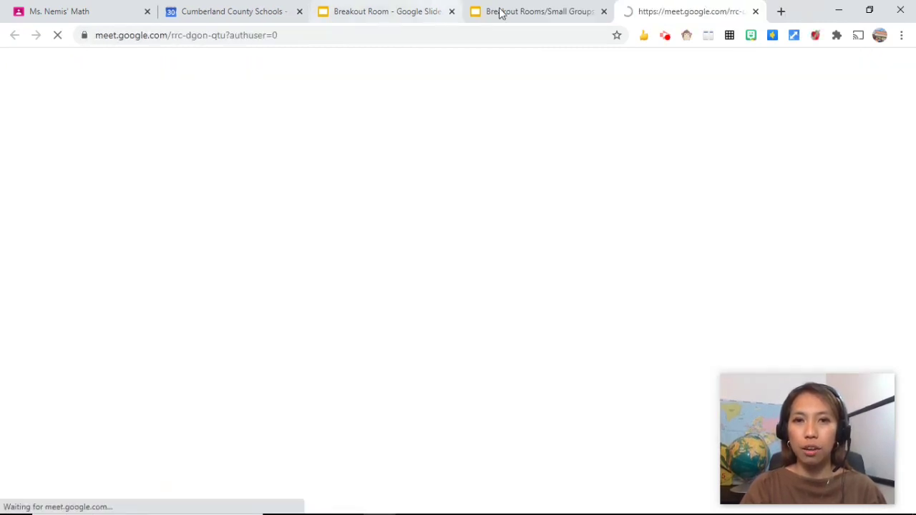
left_click(538, 18)
left_click(539, 285)
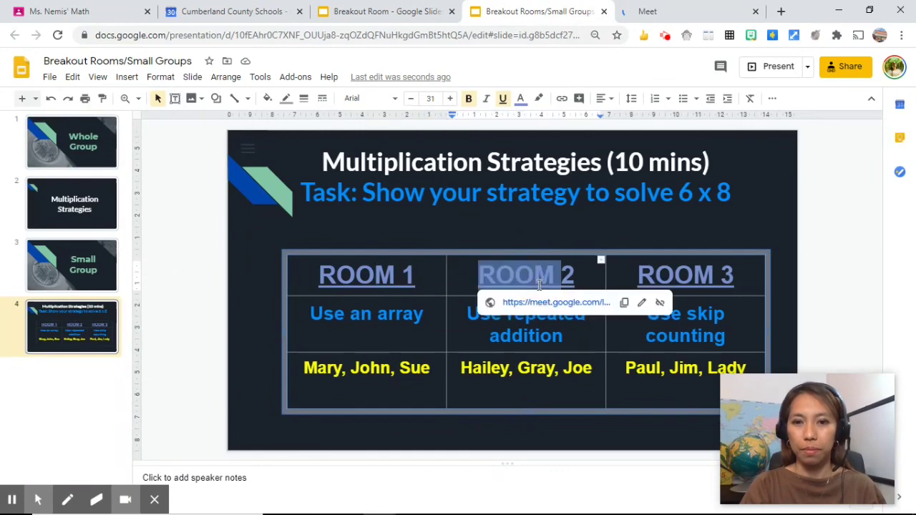
left_click(548, 305)
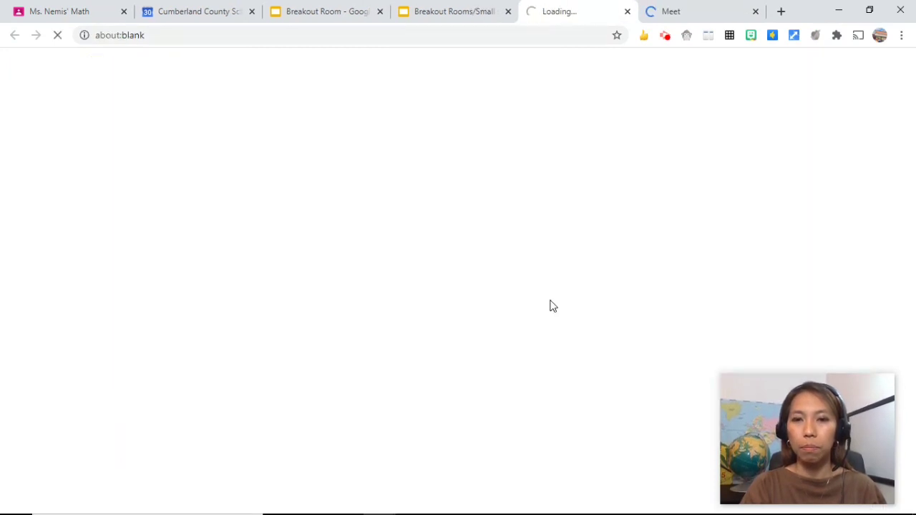
left_click(427, 17)
left_click(673, 279)
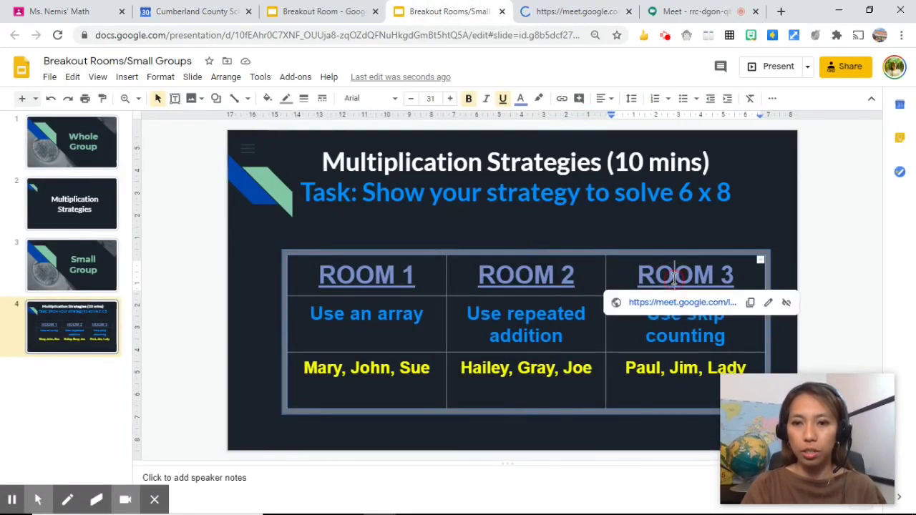
left_click(674, 304)
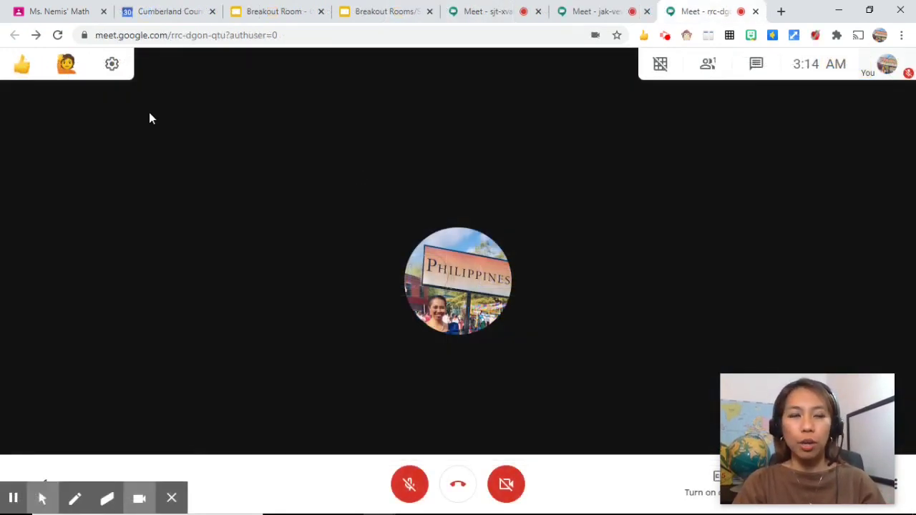
Launch the class banner's Meet link with microphone and camera off
left_click(56, 16)
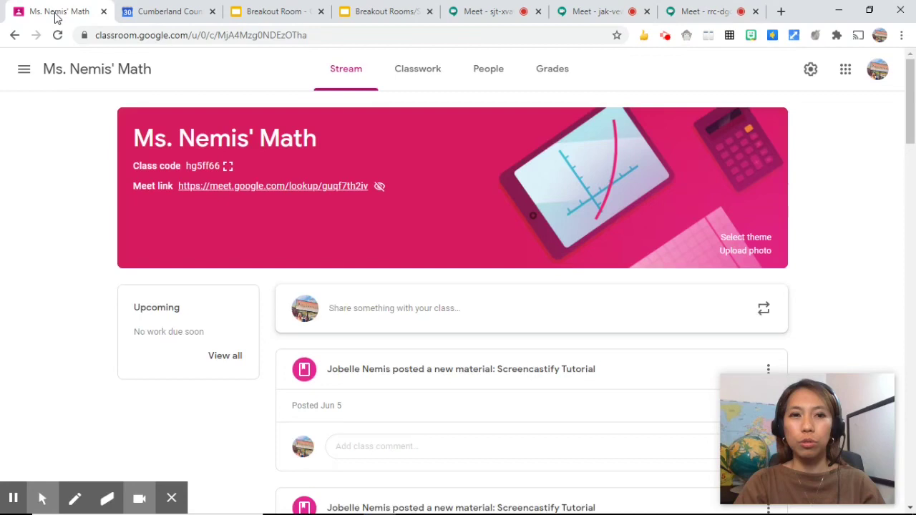
left_click(324, 191)
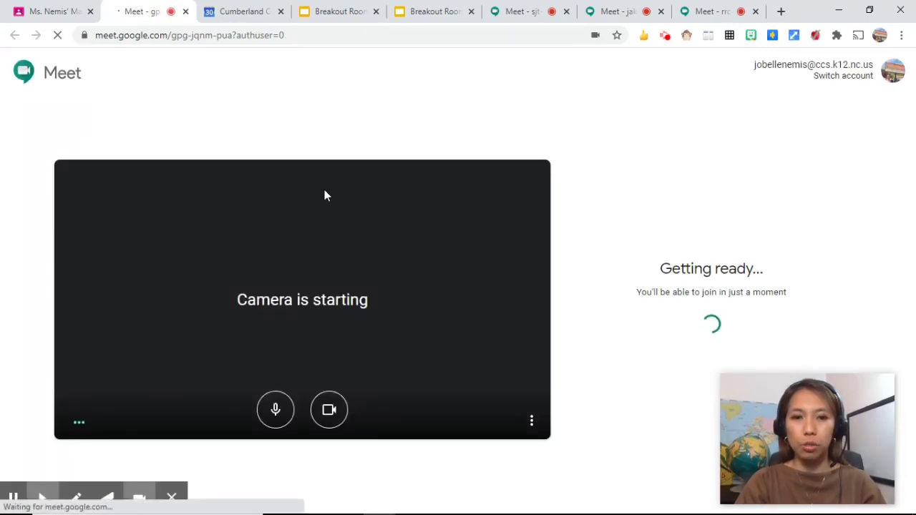
left_click(276, 409)
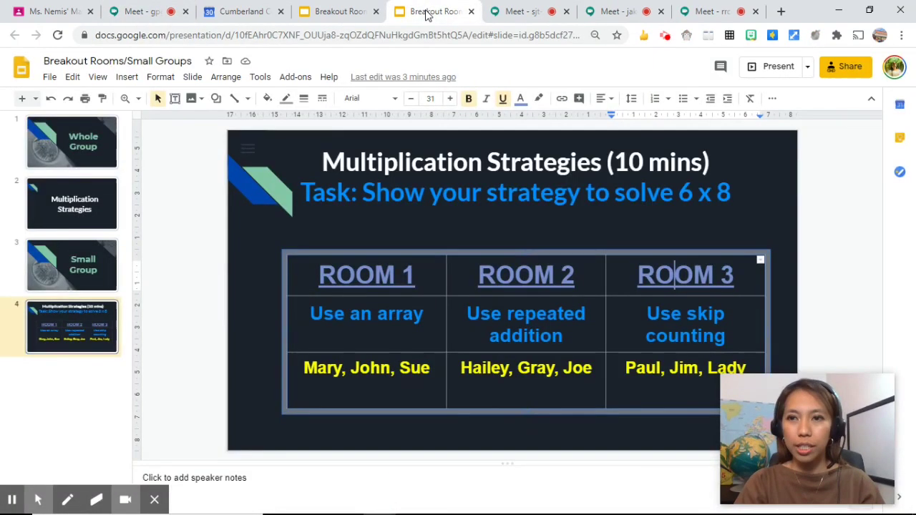
Copy the deck's view-only 'anyone with the link' share link and close sharing
left_click(840, 71)
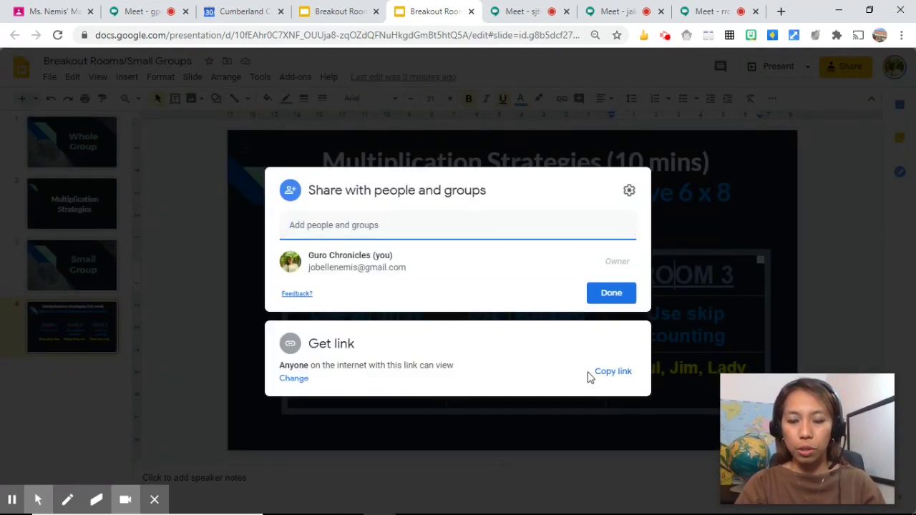
left_click(293, 377)
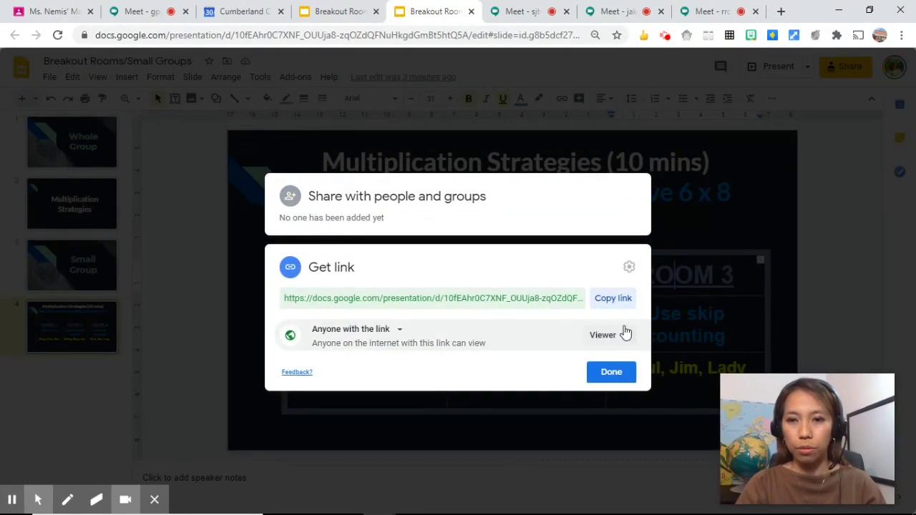
left_click(618, 305)
left_click(609, 374)
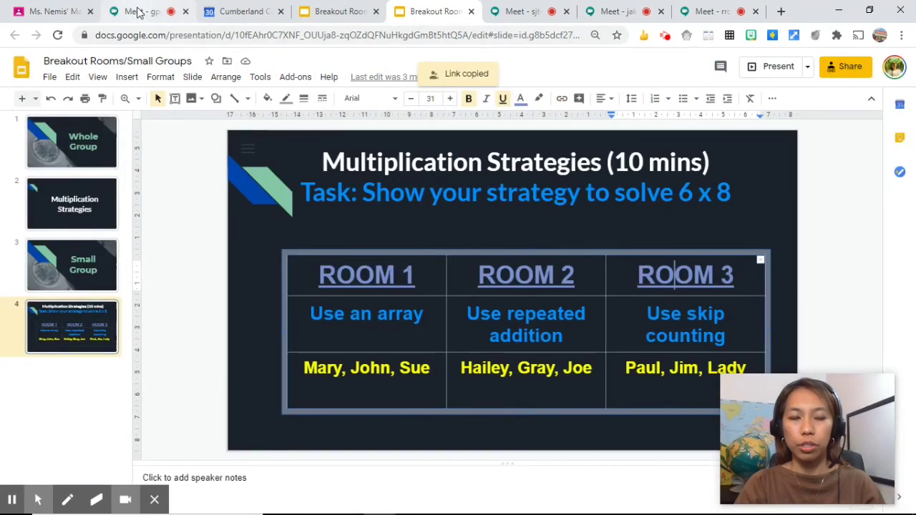
Paste the Breakout Rooms slides share link into the main Meet call's chat and send it to everyone
left_click(156, 16)
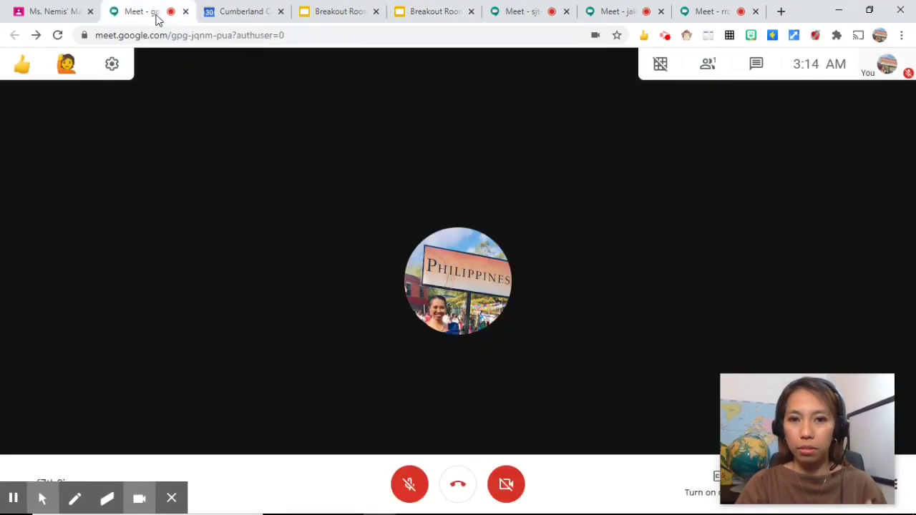
mouse_move(855, 424)
key("ctrl+alt+c")
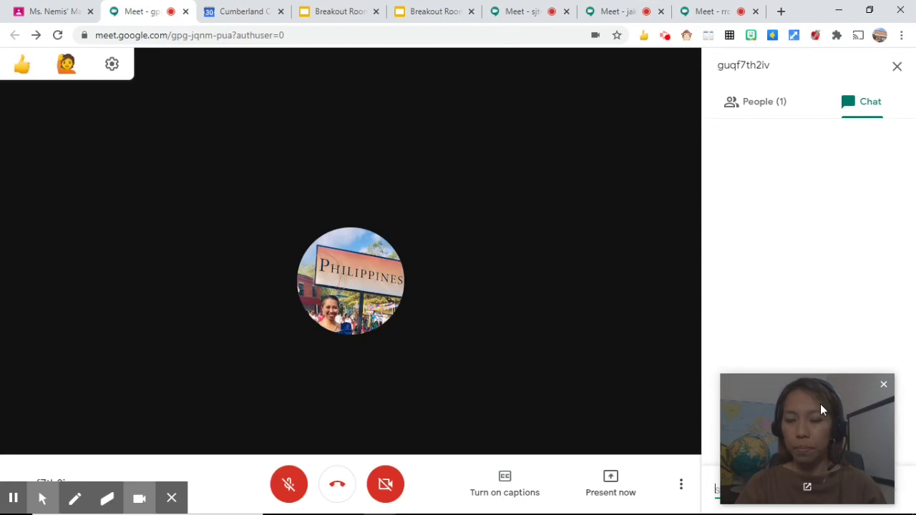
mouse_move(820, 404)
left_mouse_down()
mouse_move(724, 392)
mouse_move(611, 322)
mouse_move(605, 342)
left_mouse_up()
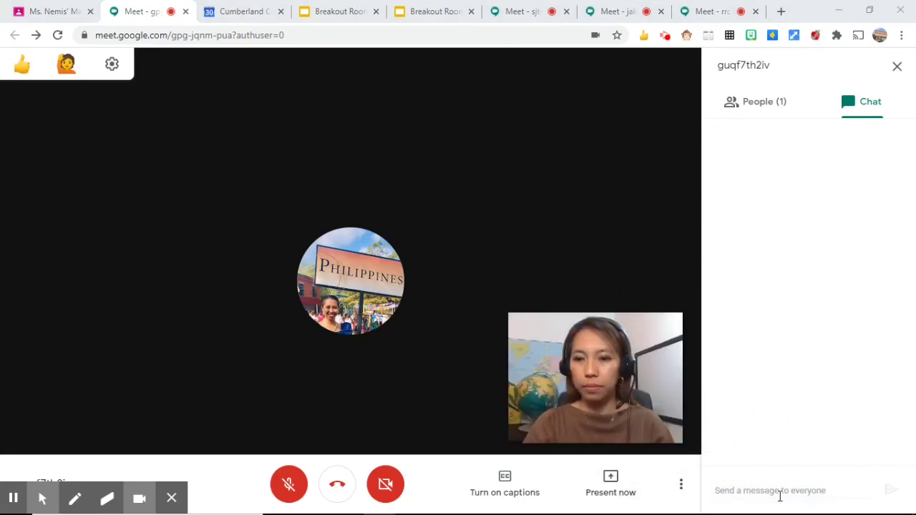
left_click(759, 486)
key("ctrl+v")
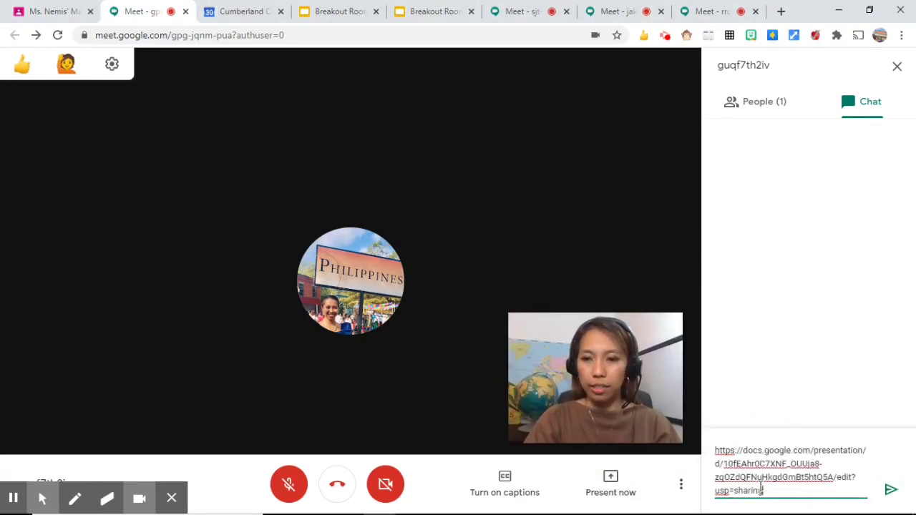
key("Return")
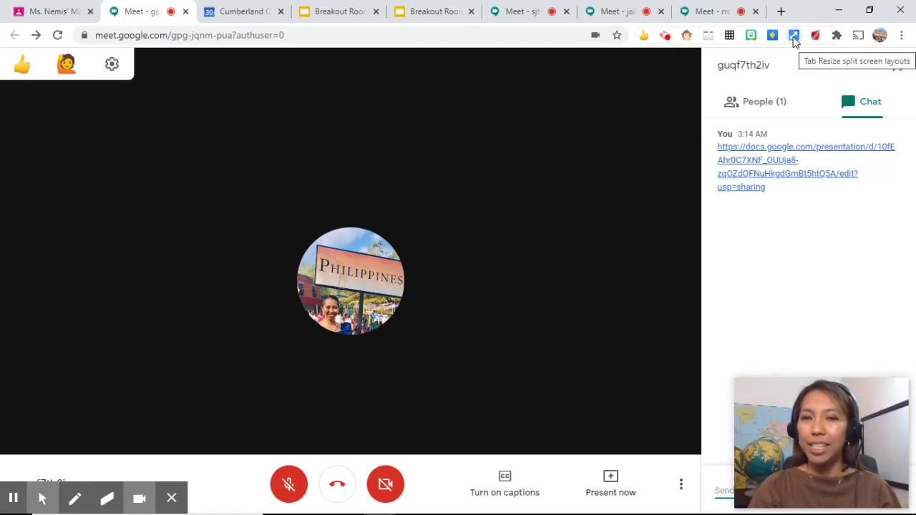
Tile the Meet call, Calendar and both Slides decks into a 2x2 Tab Resize layout
left_click(794, 38)
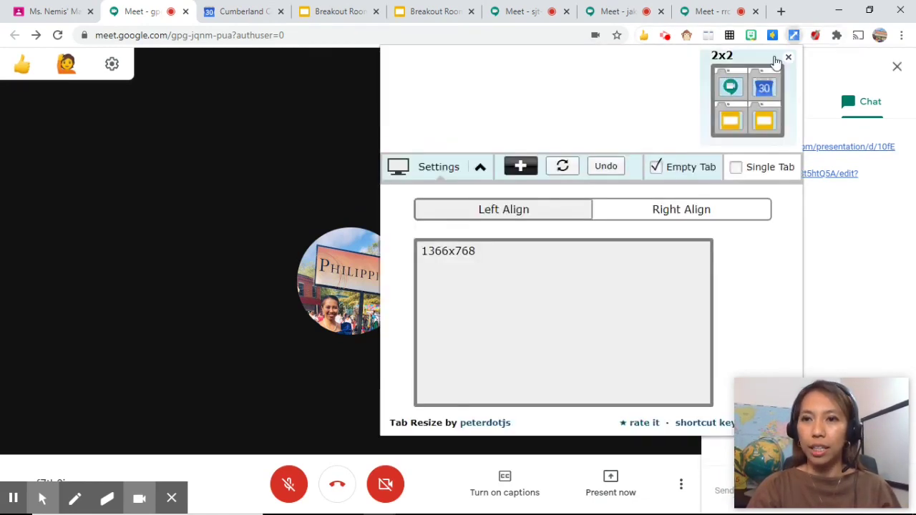
left_click(739, 106)
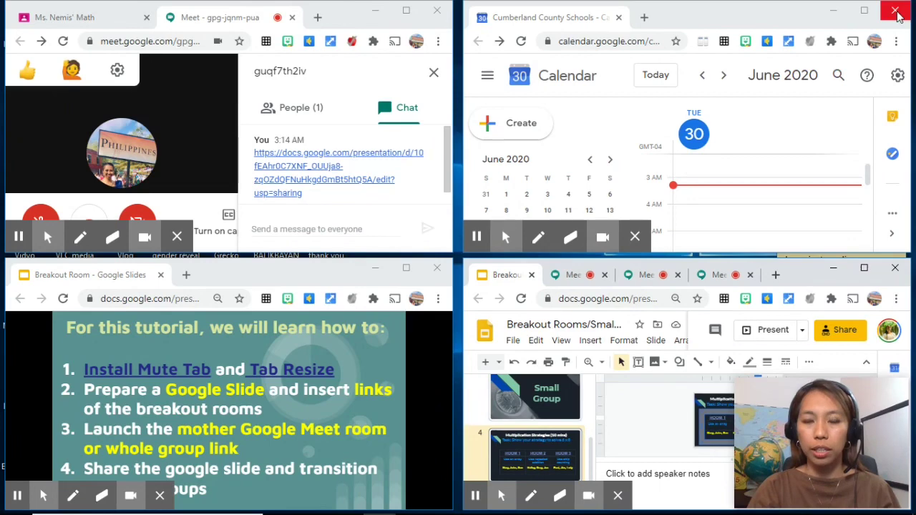
Close the Calendar and slideshow windows and give two breakout meetings, including jak-vewp-eaq, their own tiled windows
left_click(895, 12)
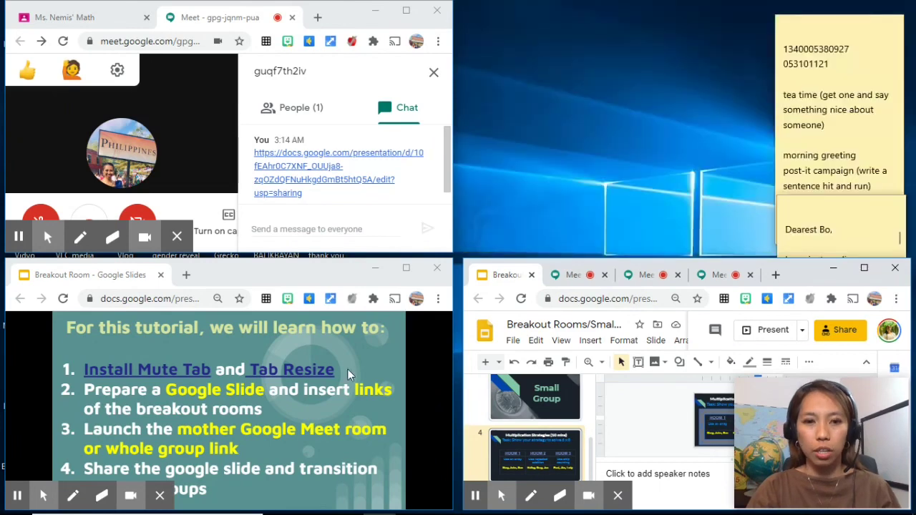
left_click(436, 271)
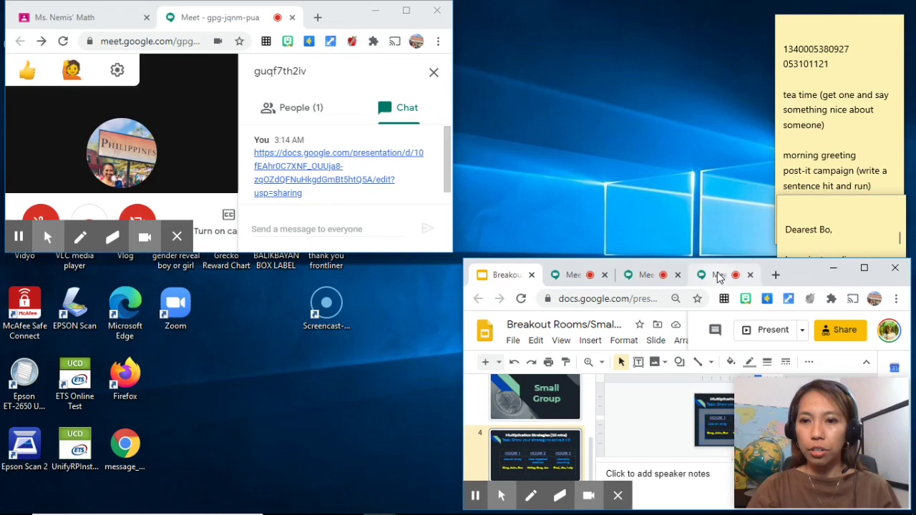
mouse_move(719, 277)
left_mouse_down()
mouse_move(603, 135)
mouse_move(566, 37)
mouse_move(541, 82)
mouse_move(494, 46)
mouse_move(597, 33)
left_mouse_up()
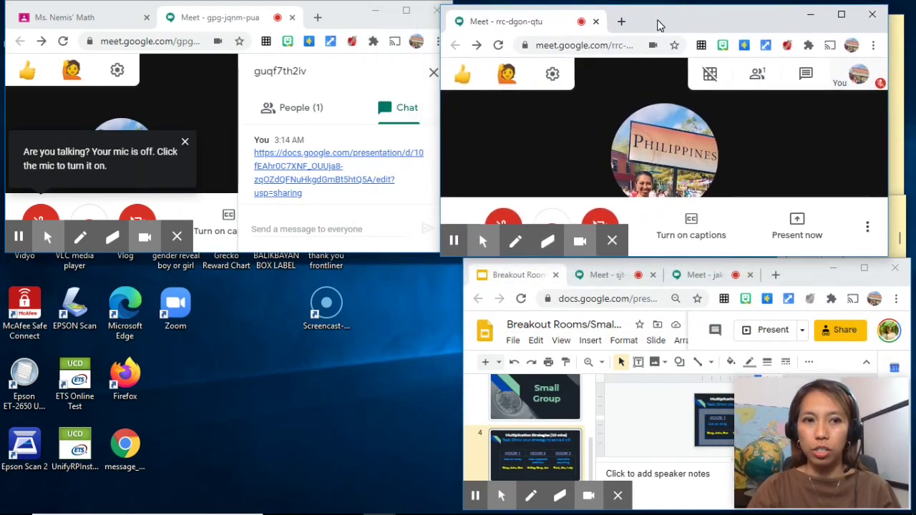
left_click(705, 275)
left_click_drag(419, 289, 307, 264)
left_click_drag(678, 24, 698, 23)
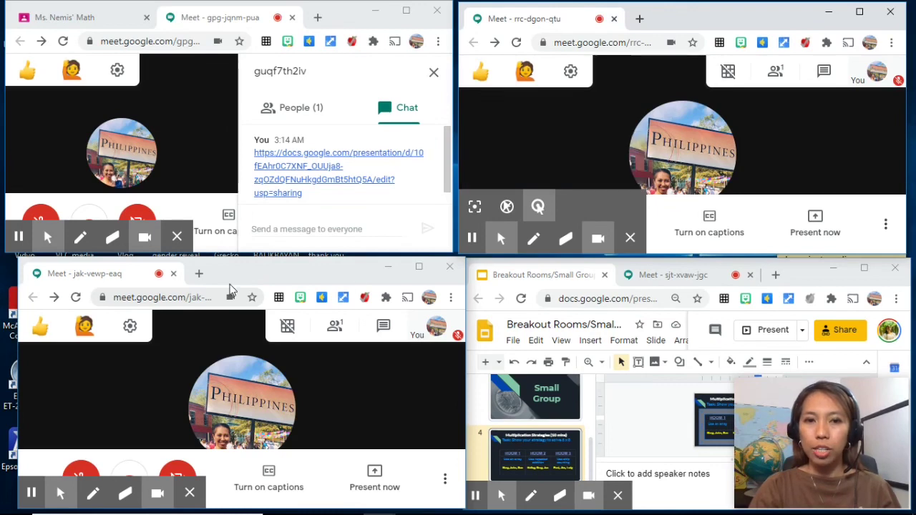
Disable grid view in the breakout rooms and show the sjt-xvaw-jgc meeting in the bottom-right tile
mouse_move(342, 264)
left_mouse_down()
mouse_move(321, 260)
mouse_move(333, 262)
left_mouse_up()
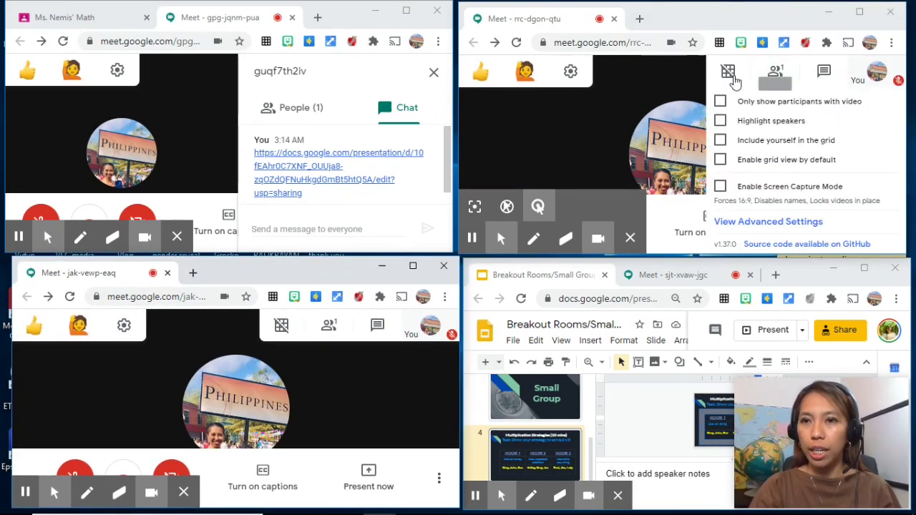
left_click(729, 75)
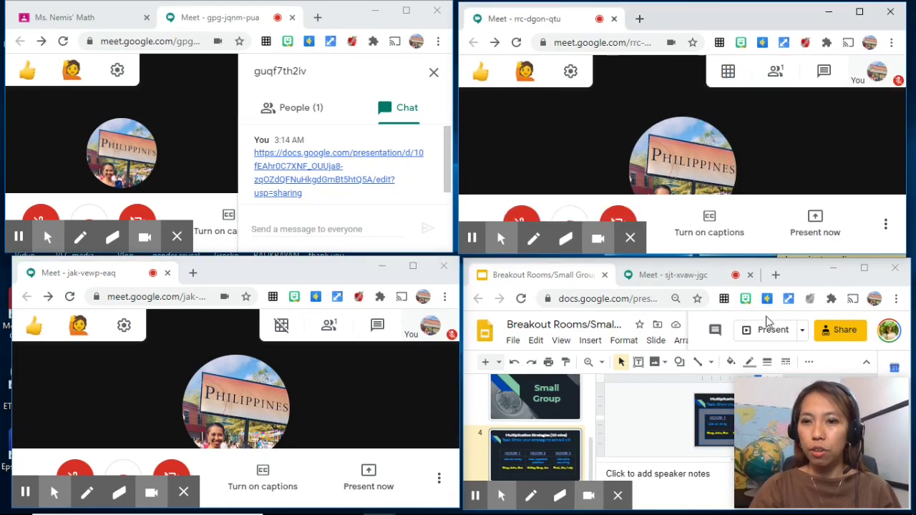
left_click(672, 275)
mouse_move(724, 298)
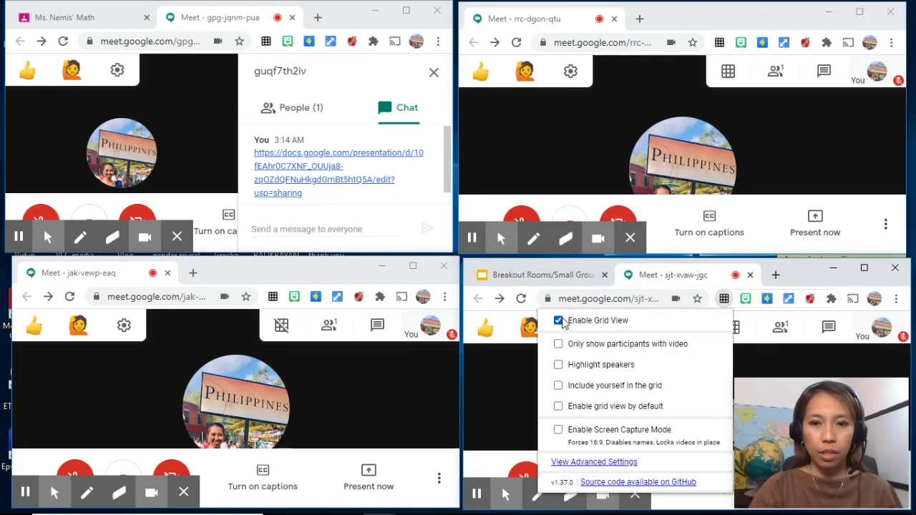
left_click(285, 330)
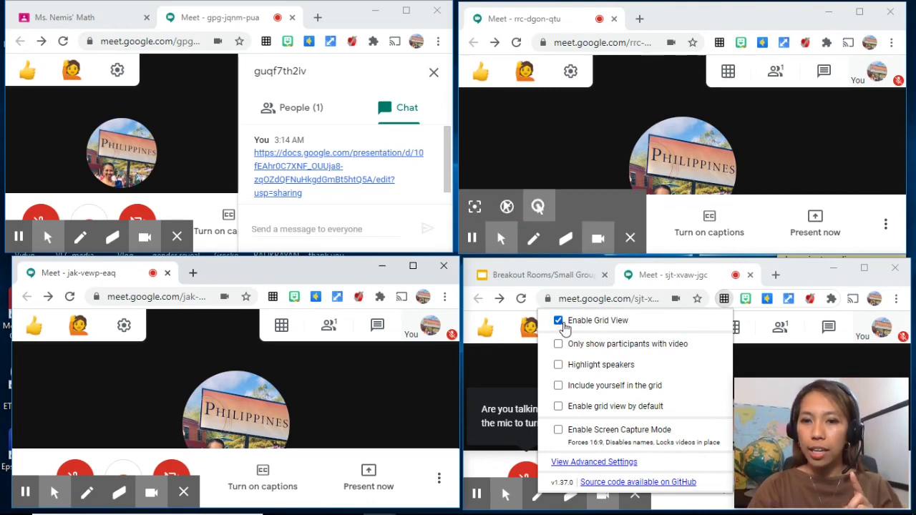
left_click(559, 321)
left_click(772, 104)
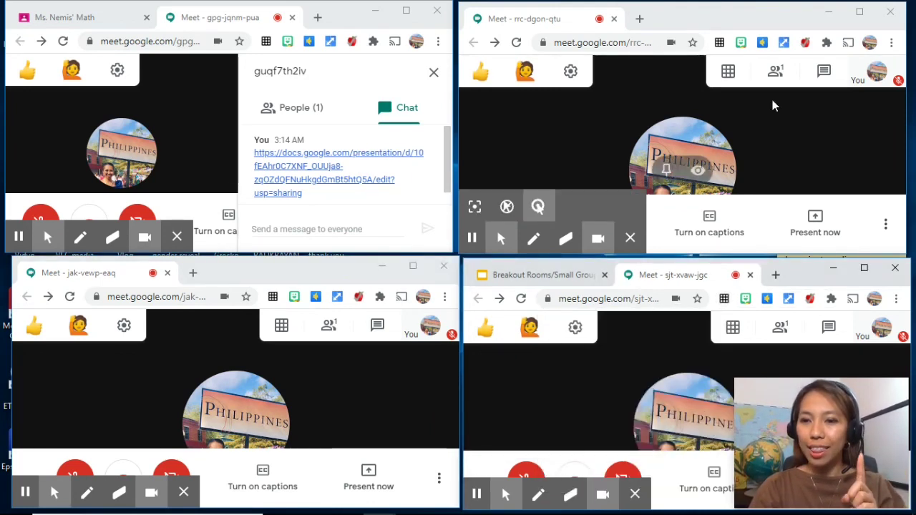
Mute the rrc-dgon-qtu breakout room's tab from the Mute Tab list
left_click(763, 44)
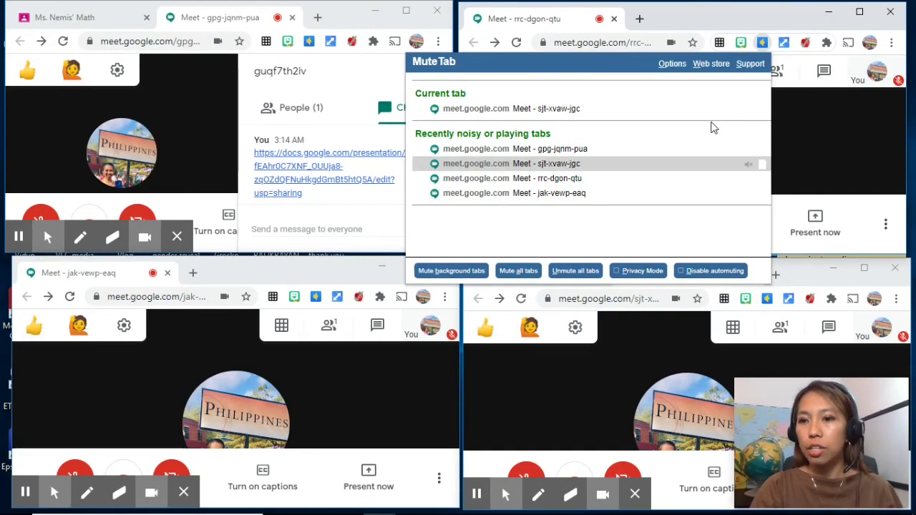
key("Escape")
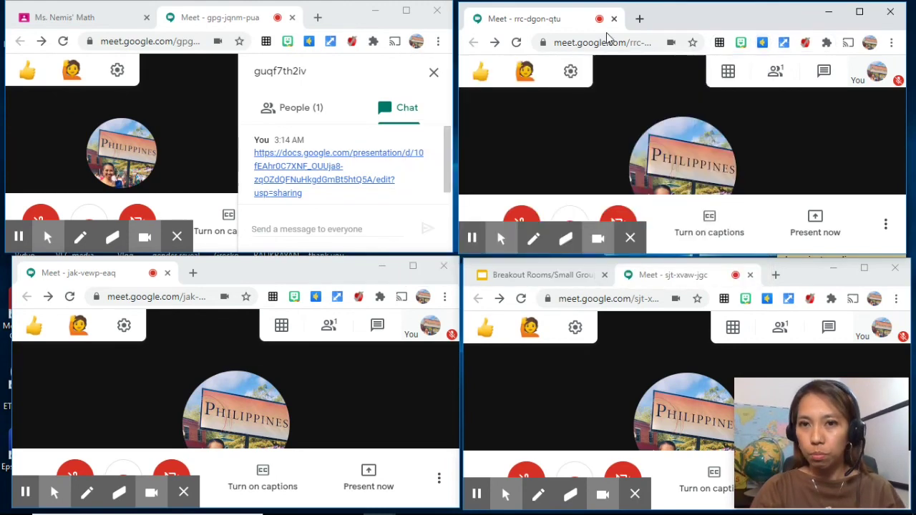
left_click(763, 43)
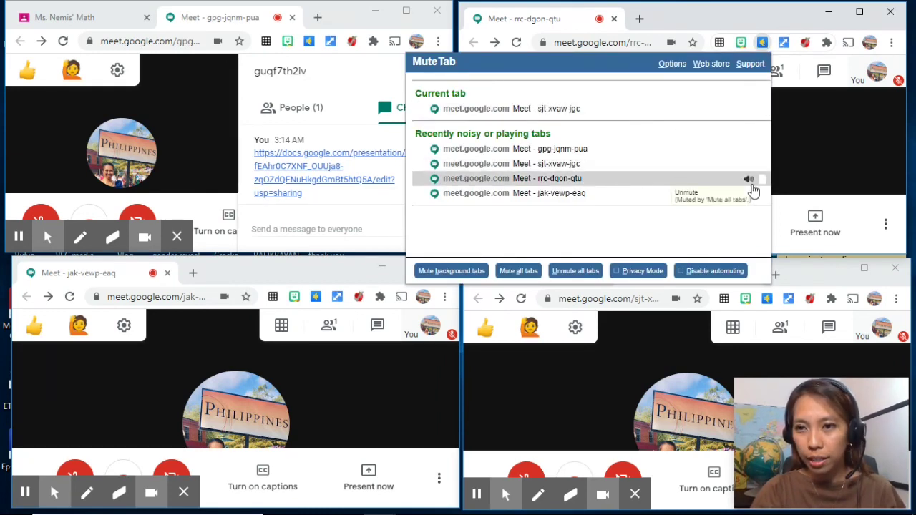
left_click(750, 183)
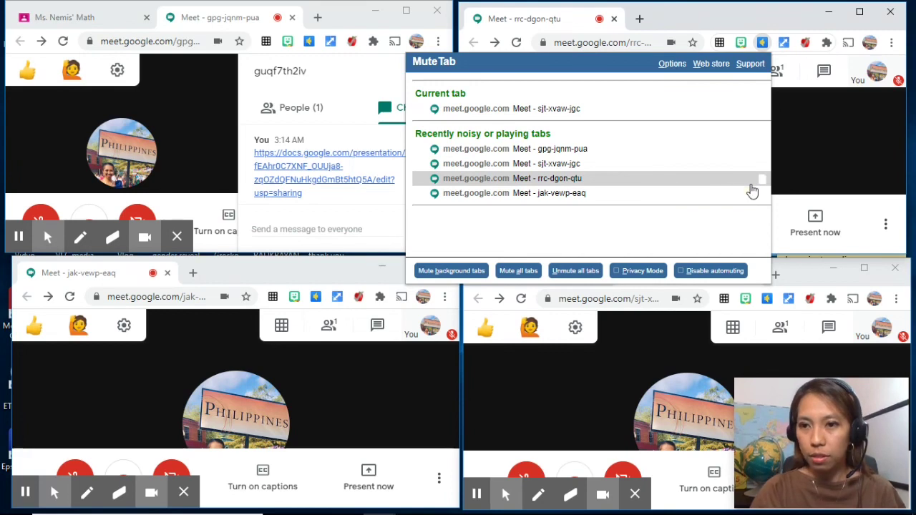
left_click(813, 154)
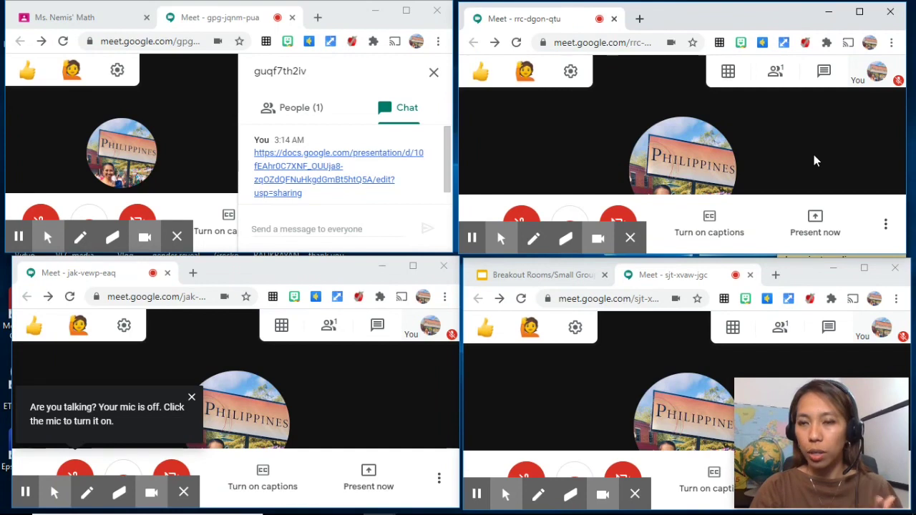
Mute all open tabs with Mute Tab's Mute all tabs
left_click(762, 44)
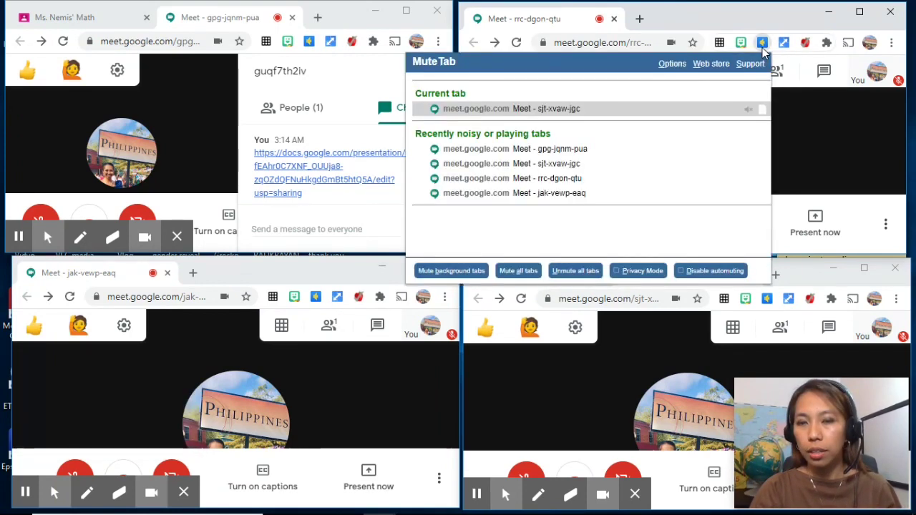
left_click(530, 274)
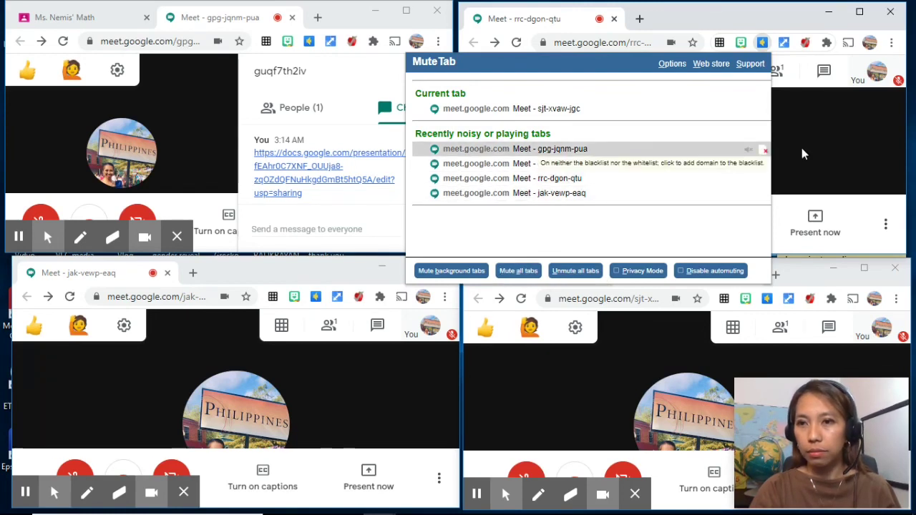
left_click(801, 147)
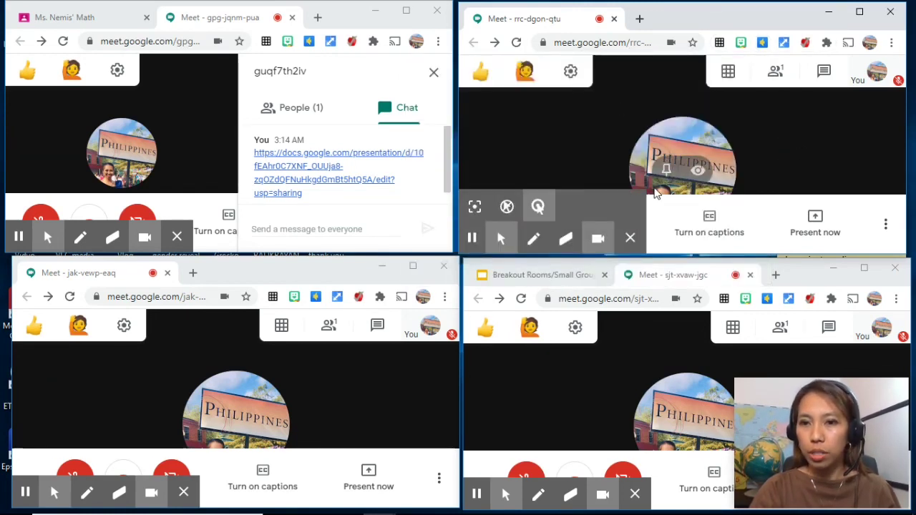
Mute the sjt-xvaw-jgc room's tab from the bottom-right window's Mute Tab list
left_click(770, 301)
left_click(768, 300)
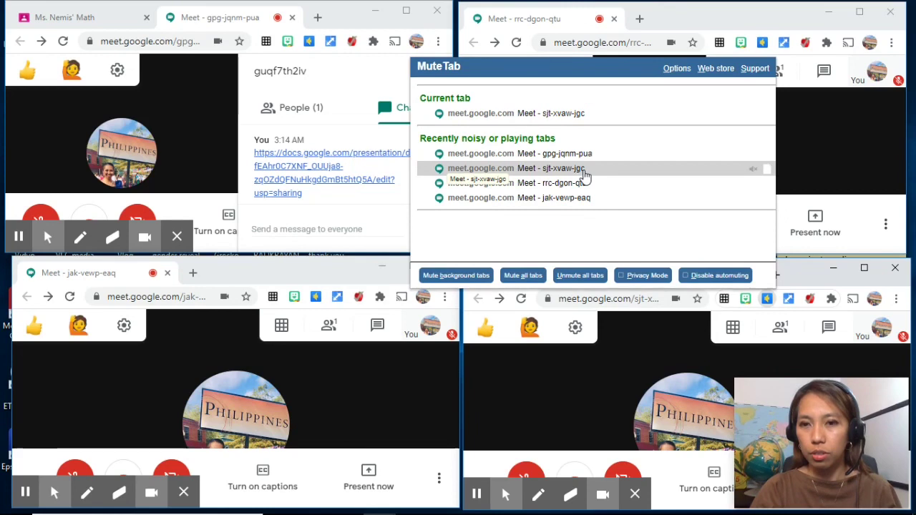
left_click(754, 172)
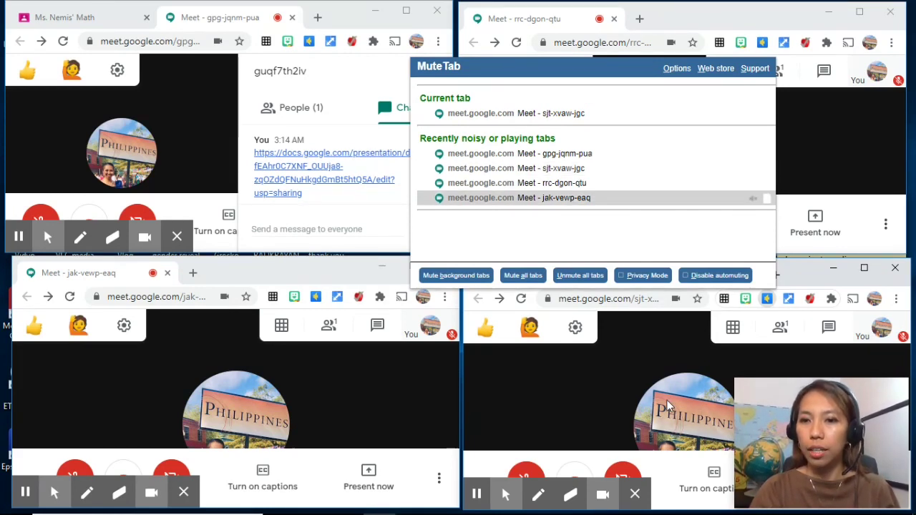
left_click(312, 427)
left_click(809, 143)
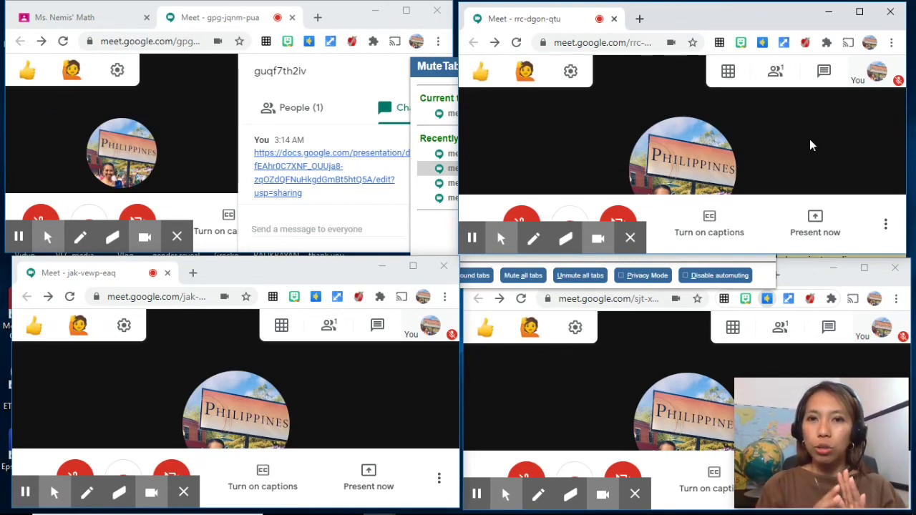
Copy the class Meet link from Classroom and post it in room1's chat
left_click(80, 17)
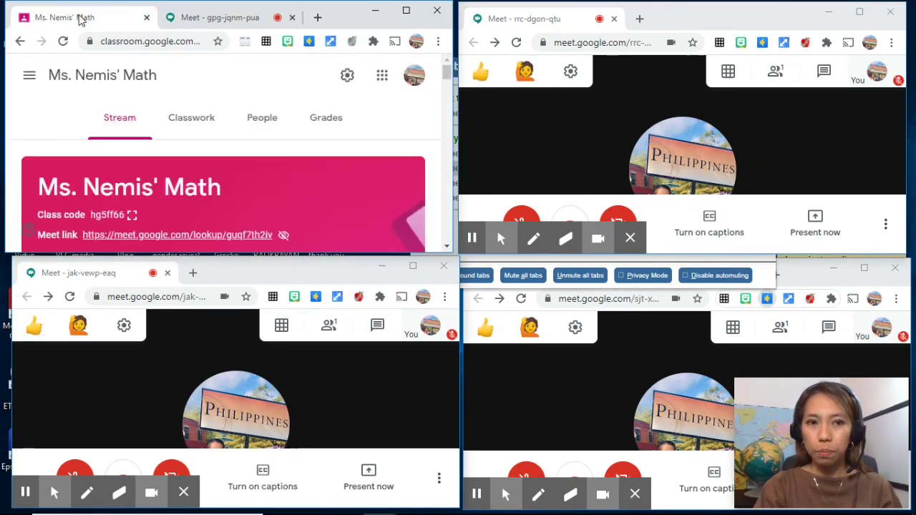
right_click(243, 241)
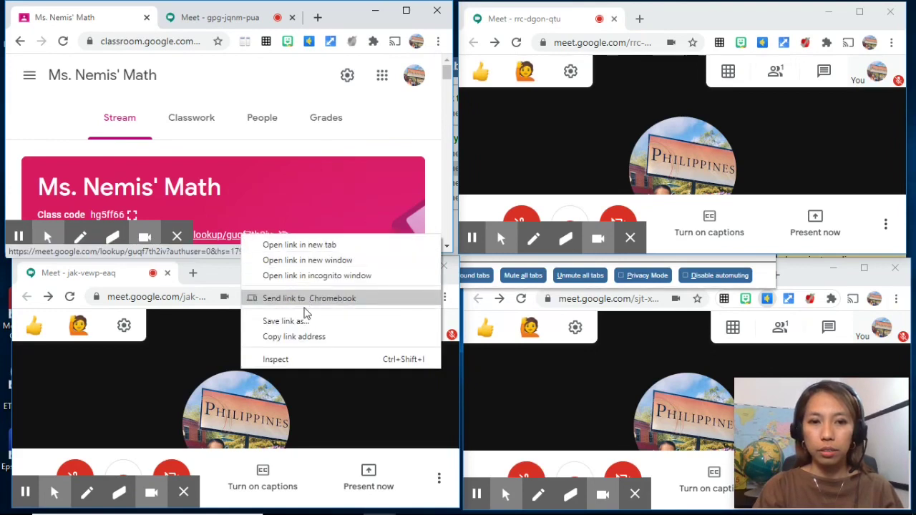
left_click(308, 340)
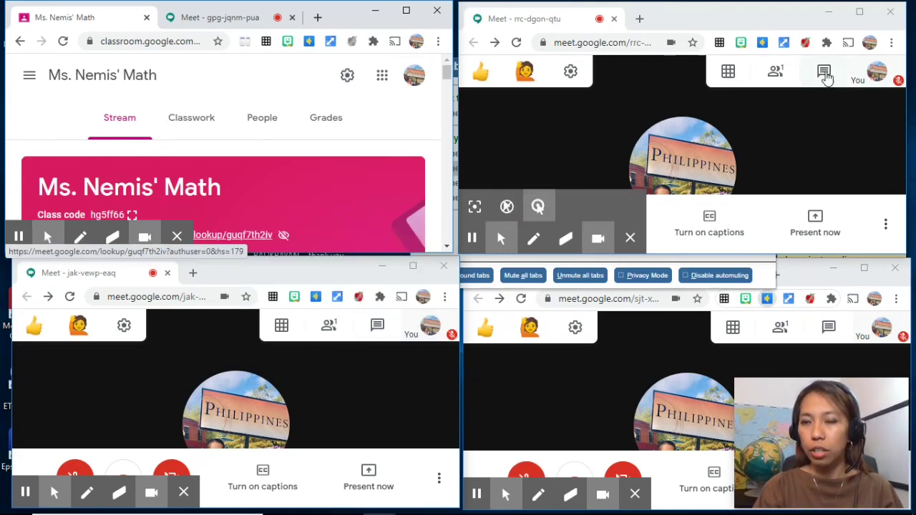
left_click(825, 75)
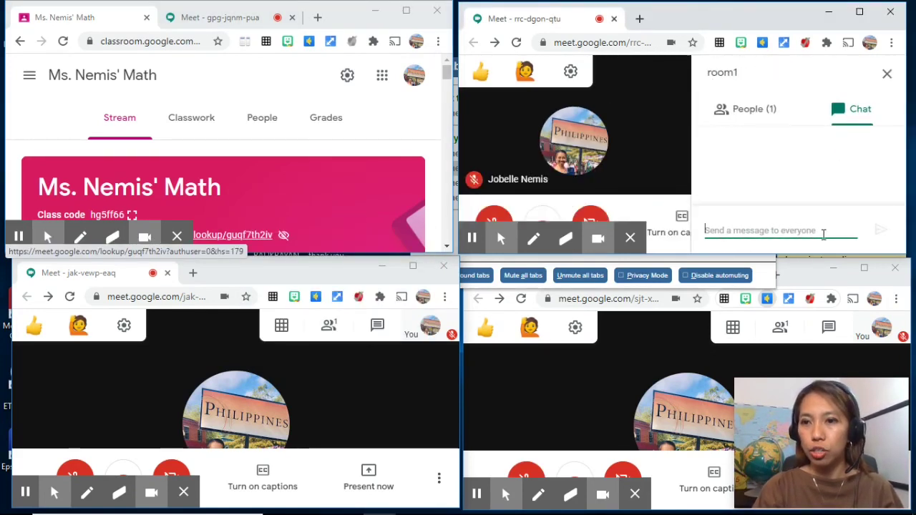
left_click(823, 232)
key("ctrl+v")
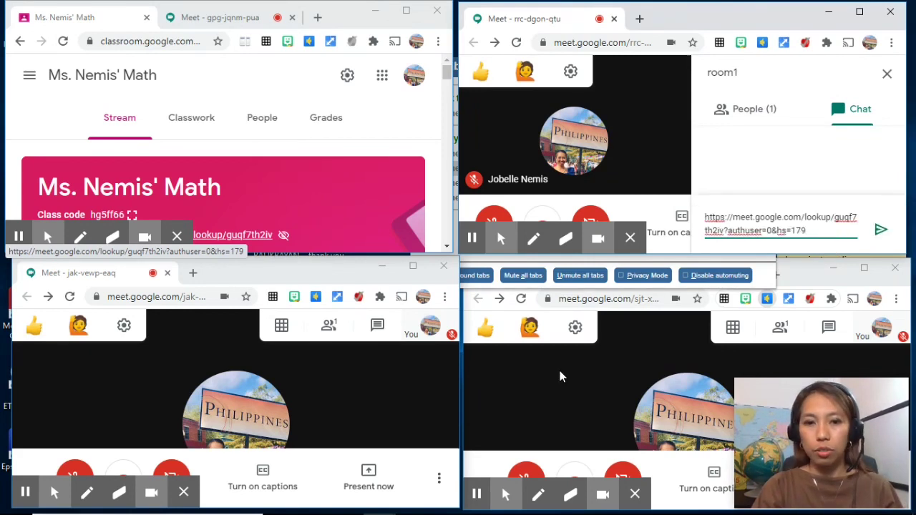
left_click(880, 230)
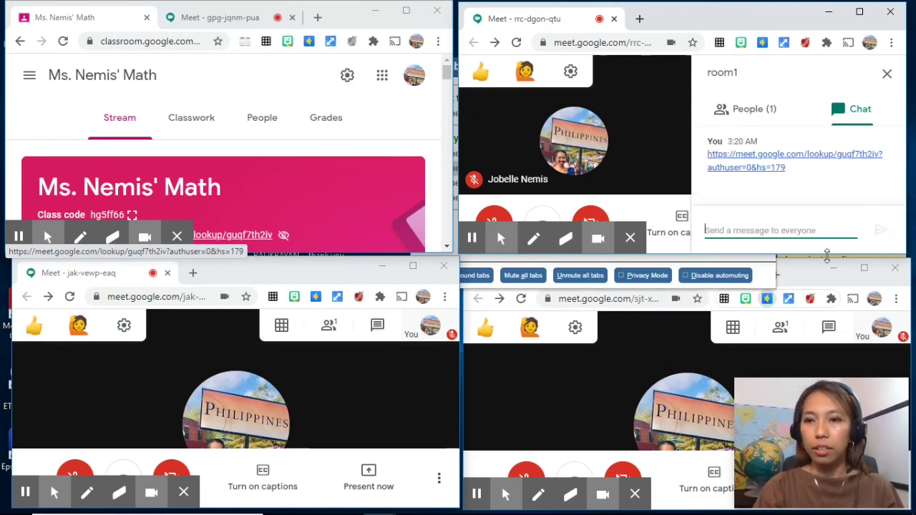
Post the class Meet link in room2's chat
left_click(377, 326)
left_click(378, 485)
key("ctrl+v")
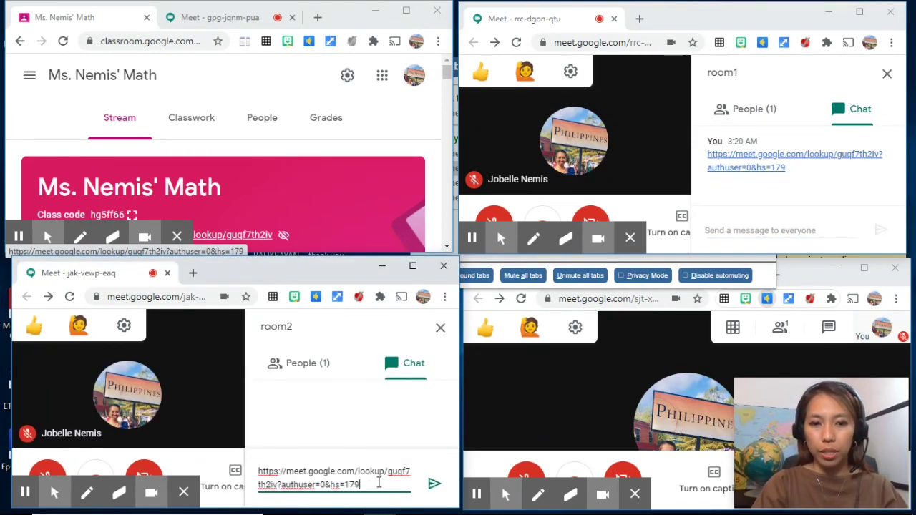
key("Return")
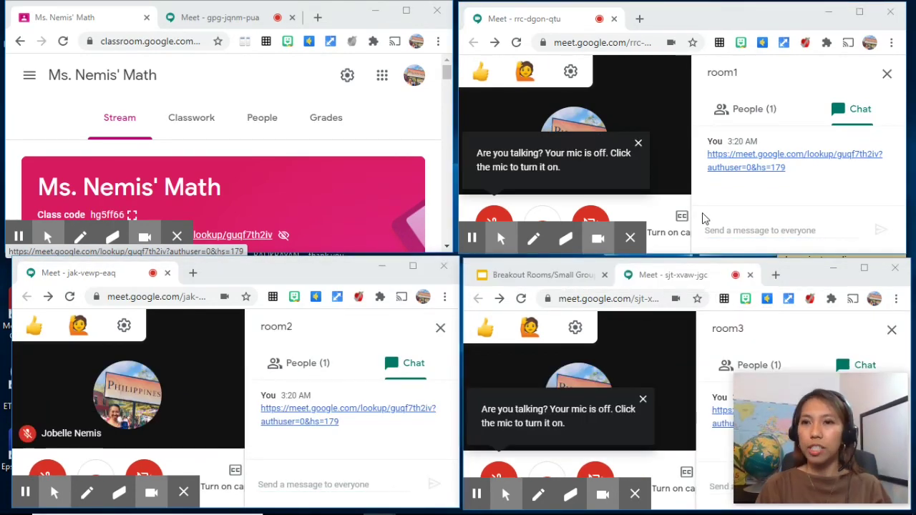